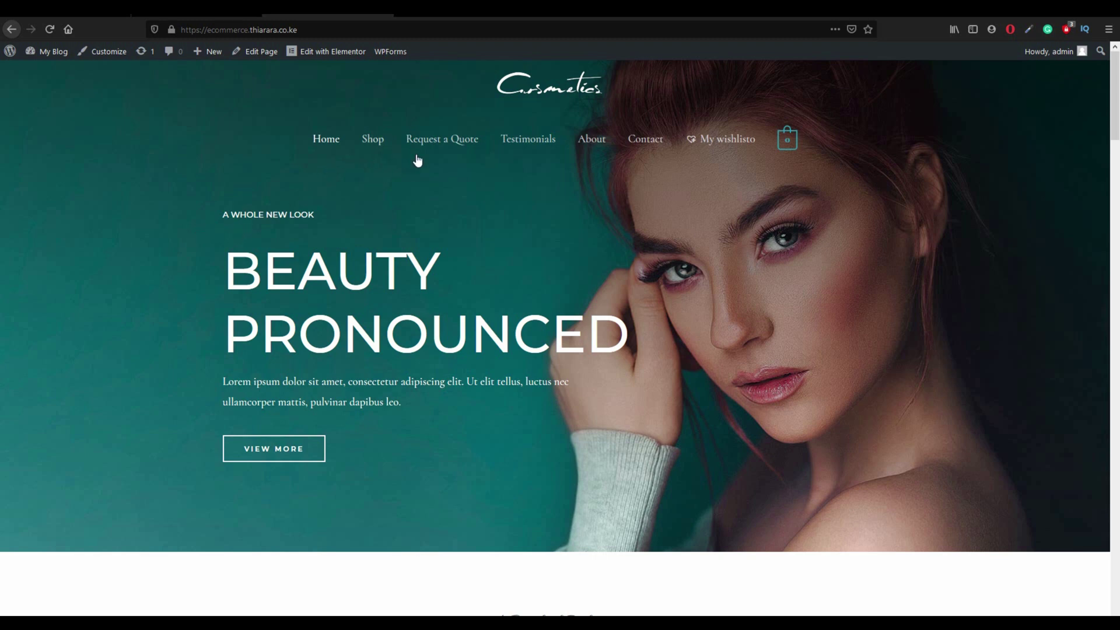
Open Request a Quote from the storefront's main menu to see the empty quote list
left_click(454, 144)
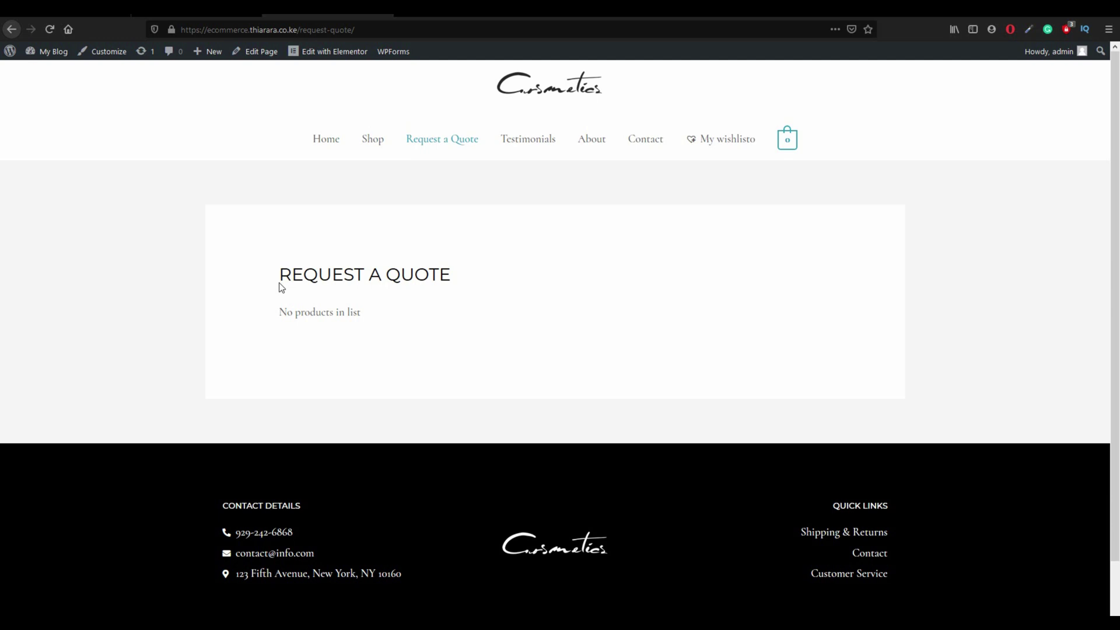
Add the Anti-Aging Face Cream to the quote list, then browse back down the Shop listing
left_click(378, 140)
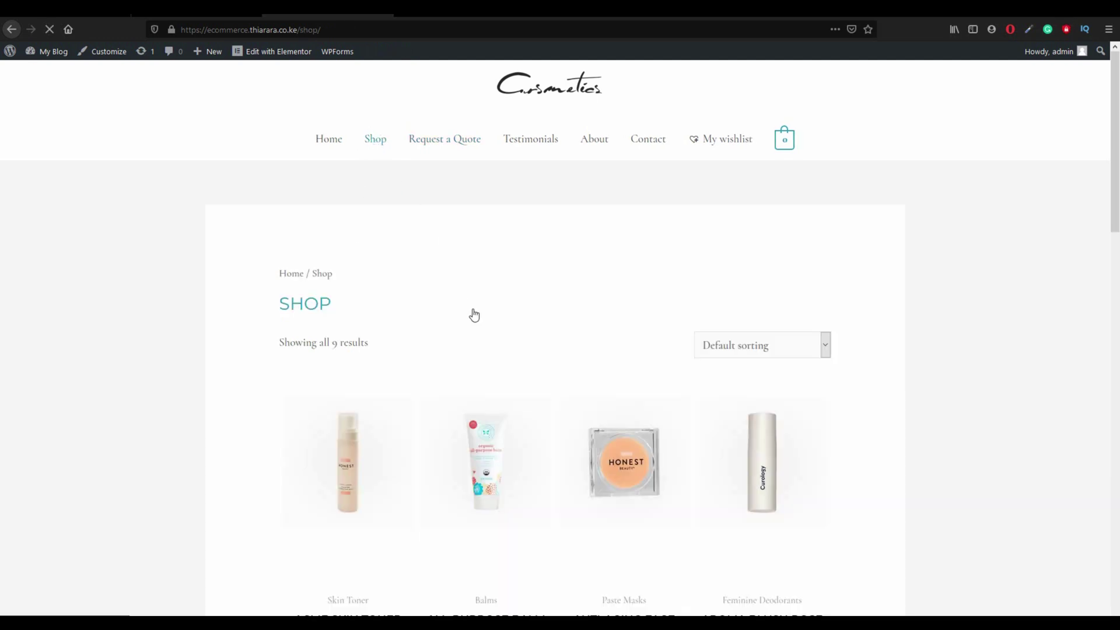
scroll(565, 411, "down", 6)
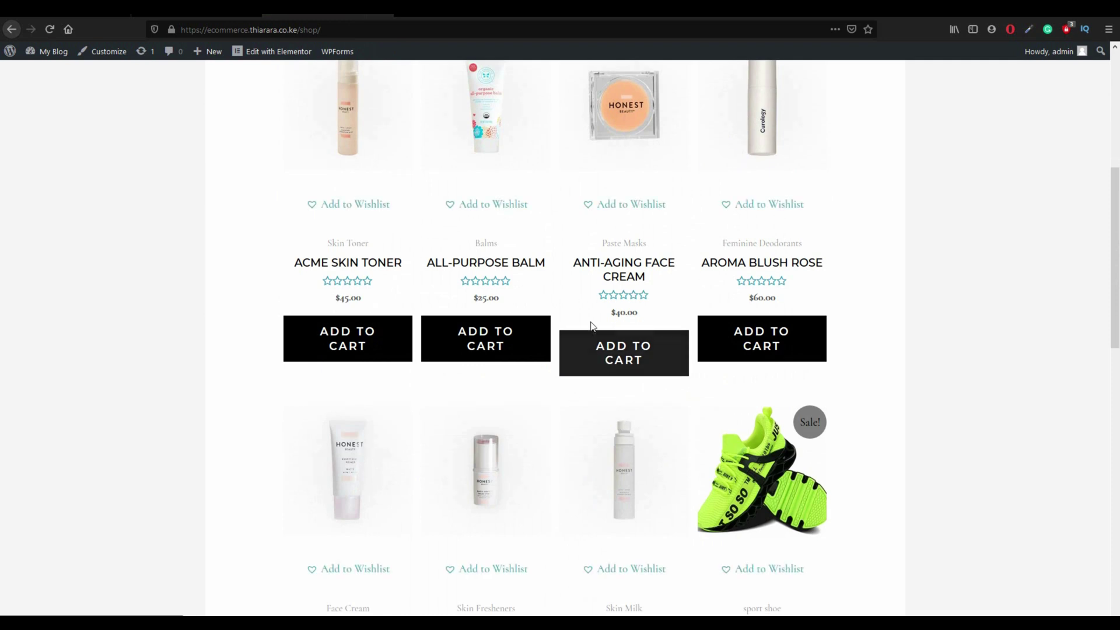
left_click(636, 133)
scroll(723, 414, "down", 3)
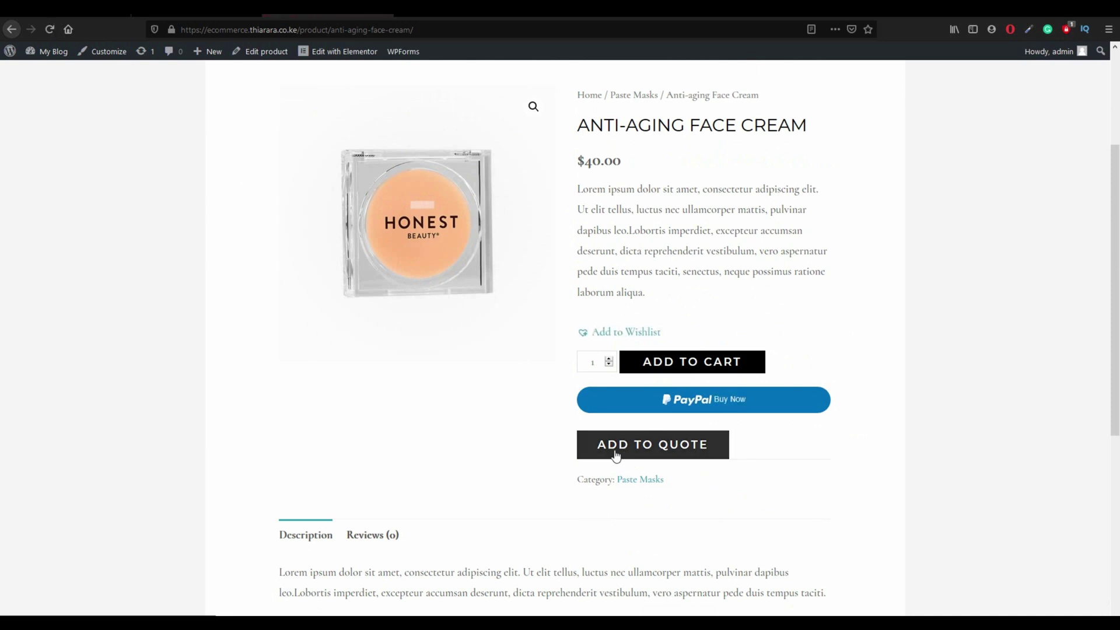
left_click(632, 454)
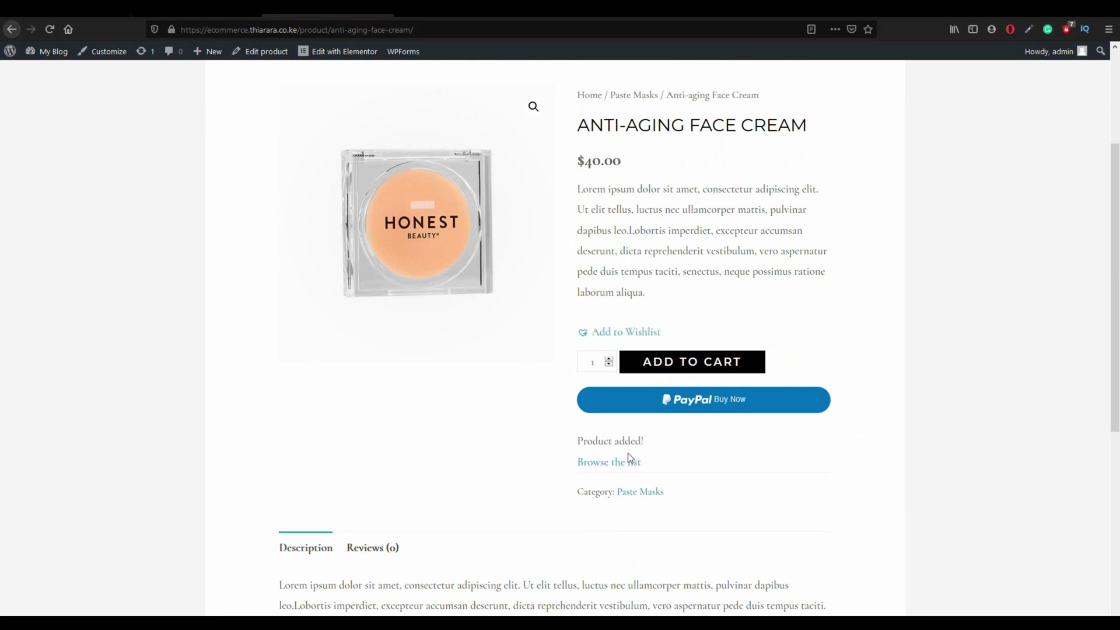
scroll(458, 227, "up", 3)
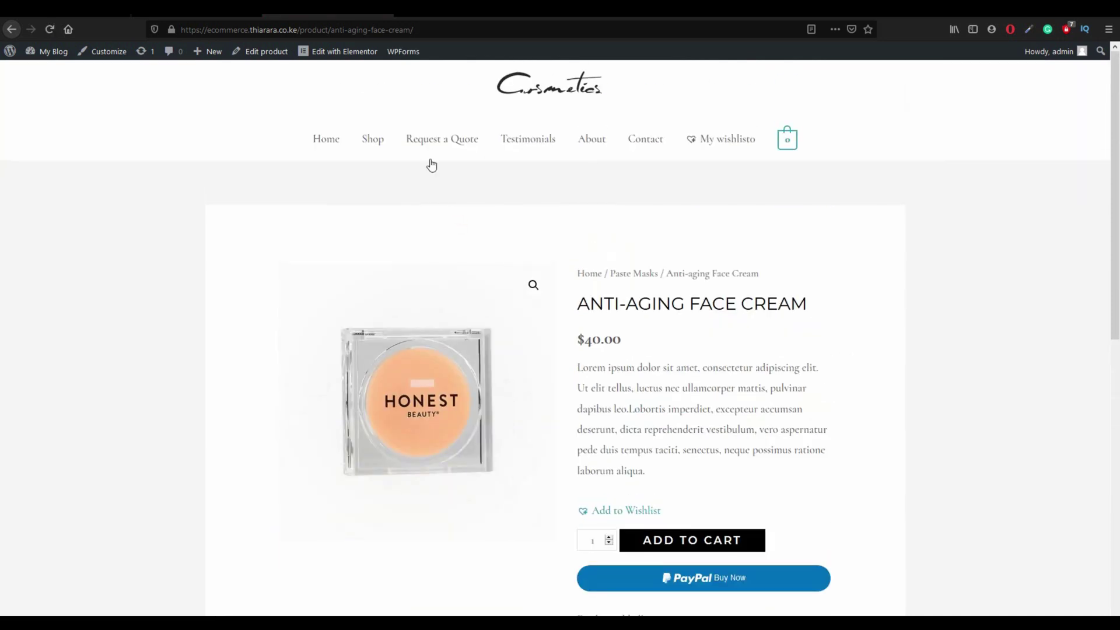
left_click(374, 146)
scroll(612, 350, "down", 5)
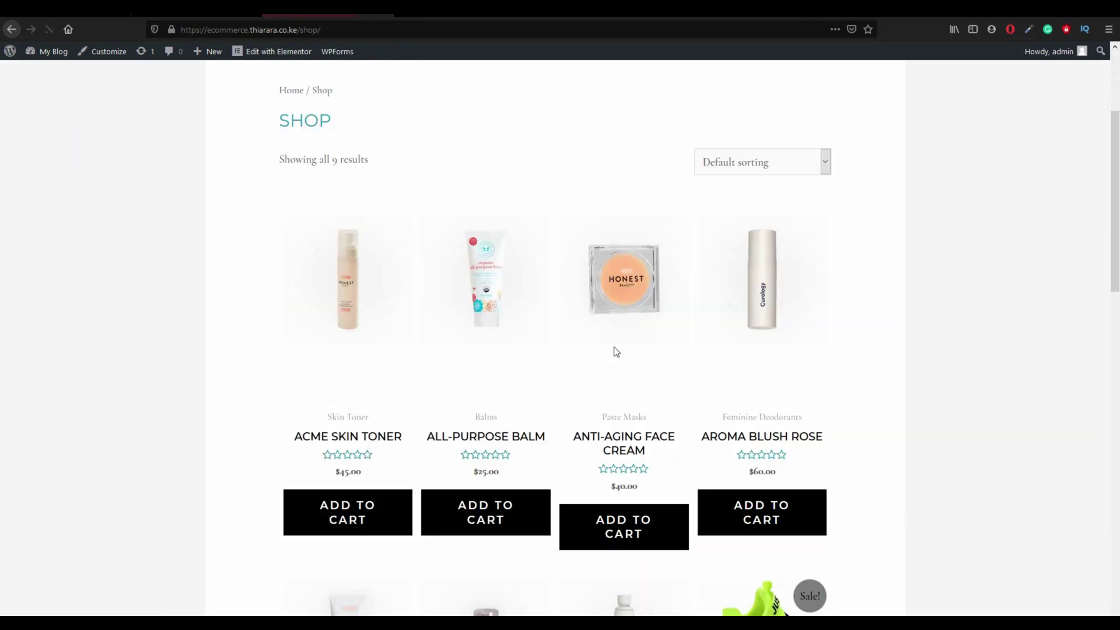
scroll(722, 522, "down", 4)
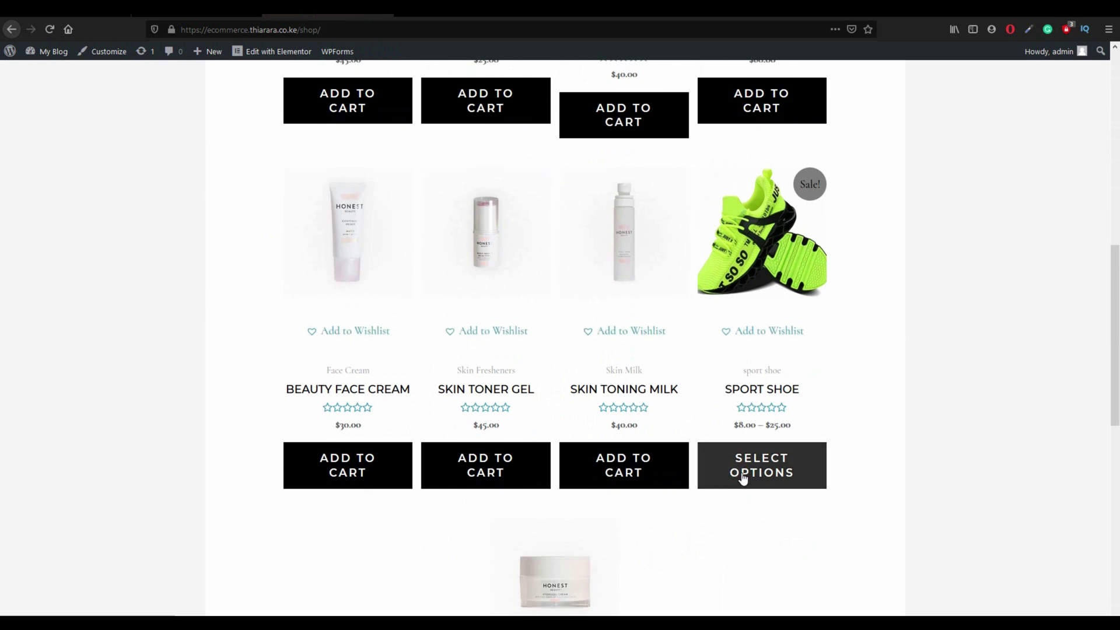
Add the green Sport Shoe in size 4 to the quote list
left_click(743, 478)
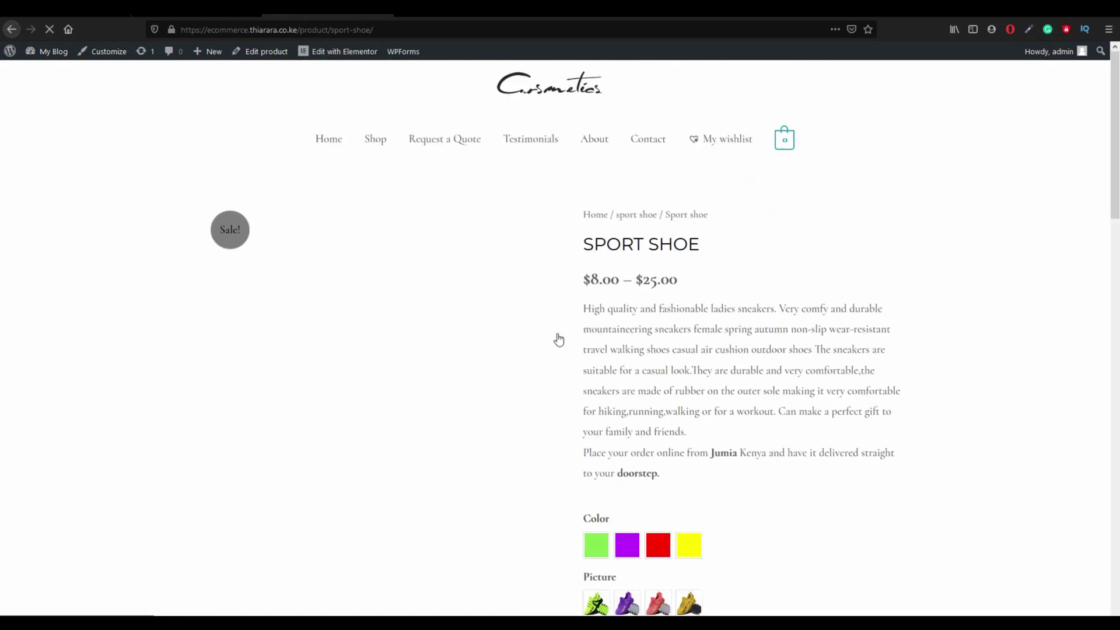
scroll(640, 498, "down", 3)
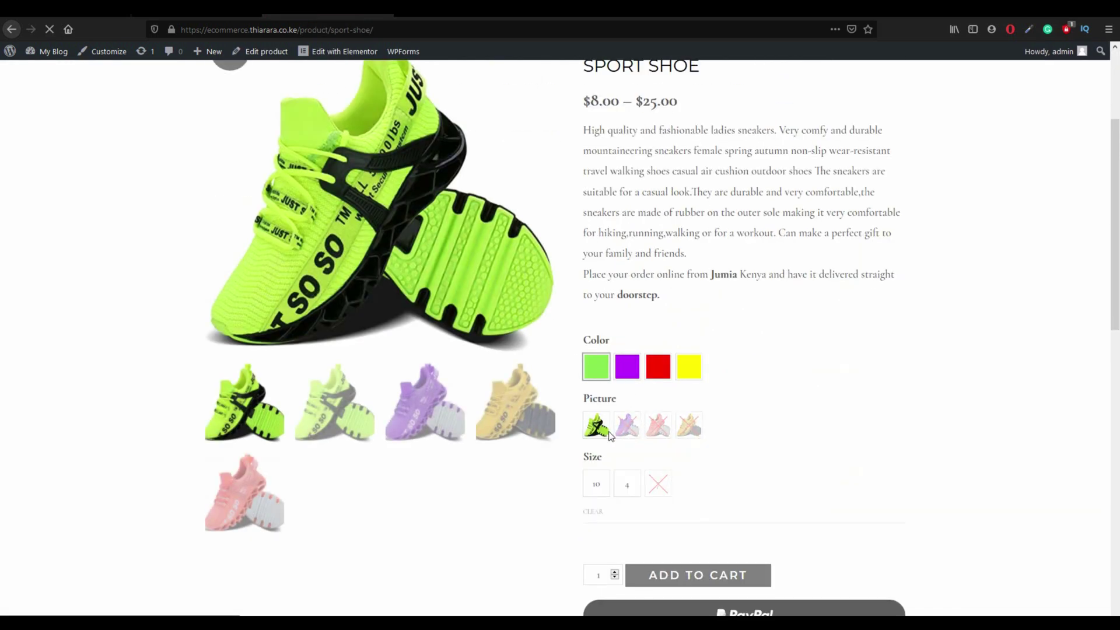
left_click(627, 484)
scroll(679, 557, "down", 3)
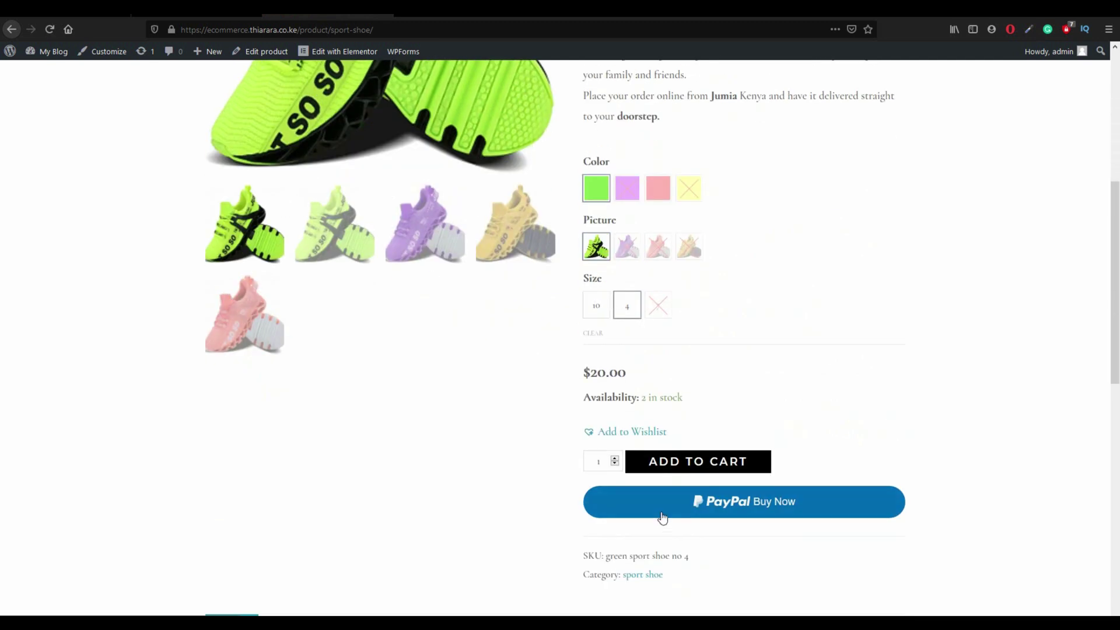
left_click(673, 559)
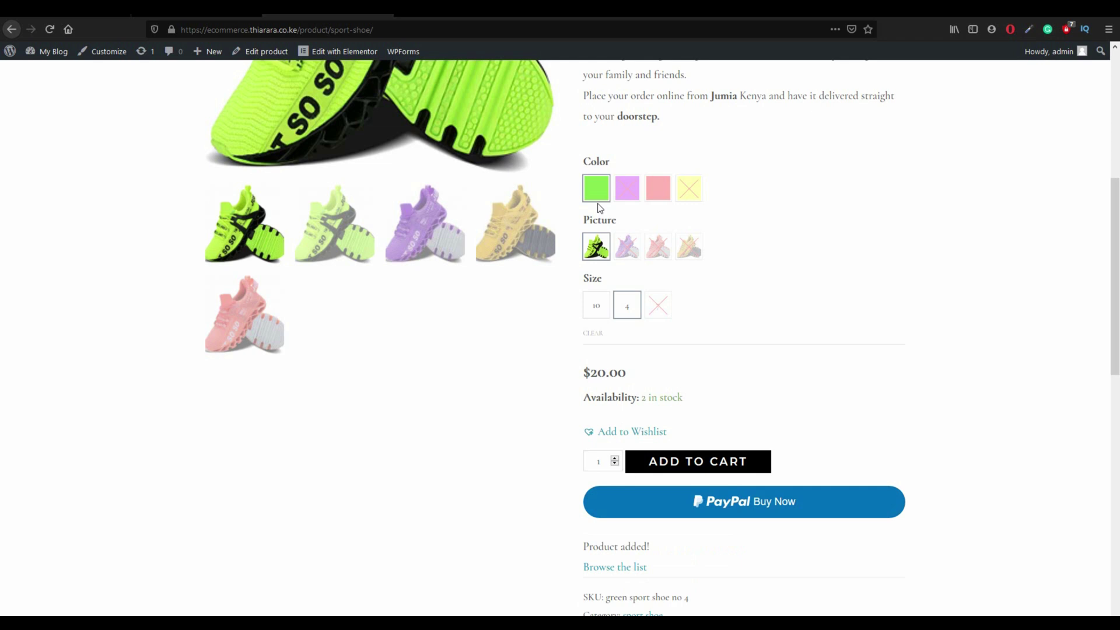
Clear the selection and add the red Sport Shoe in size 4 to the quote list
left_click(593, 333)
left_click(658, 246)
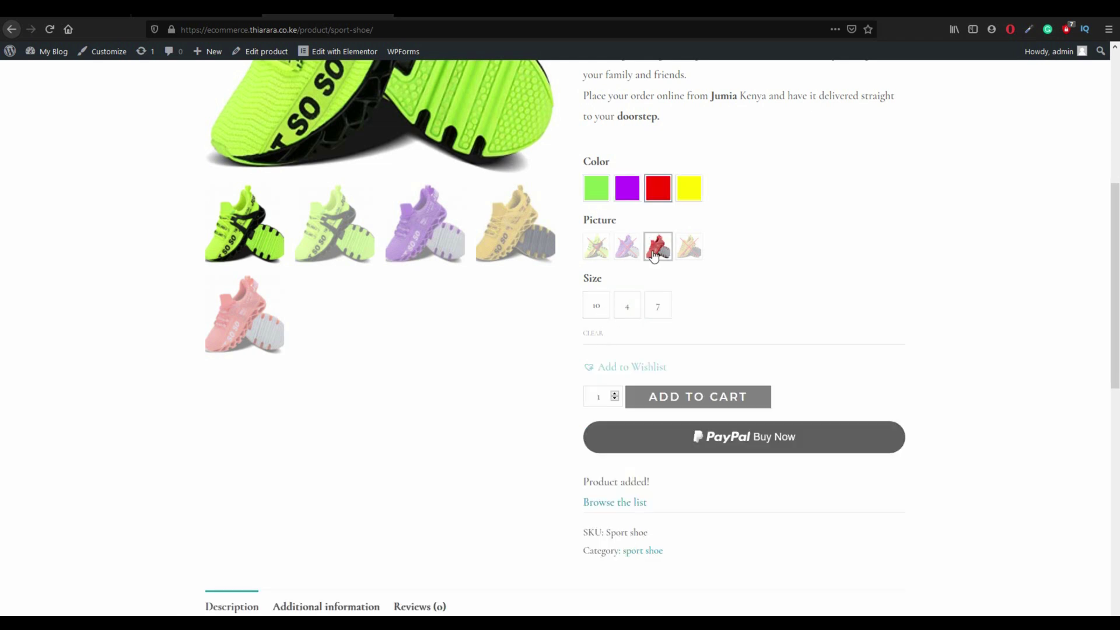
left_click(625, 307)
scroll(633, 485, "down", 4)
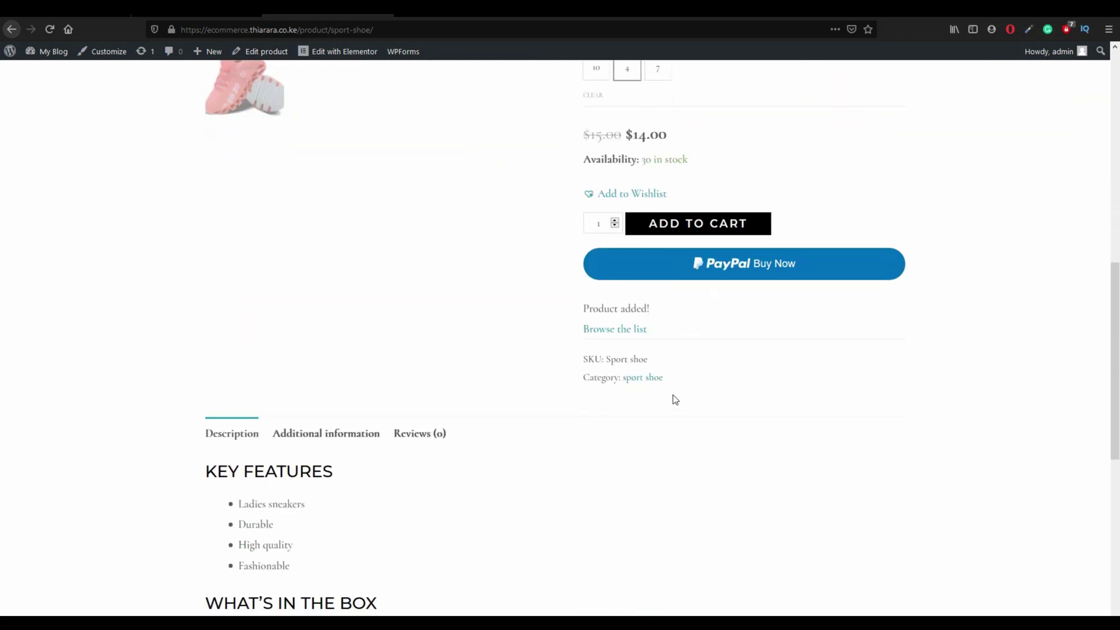
left_click(677, 319)
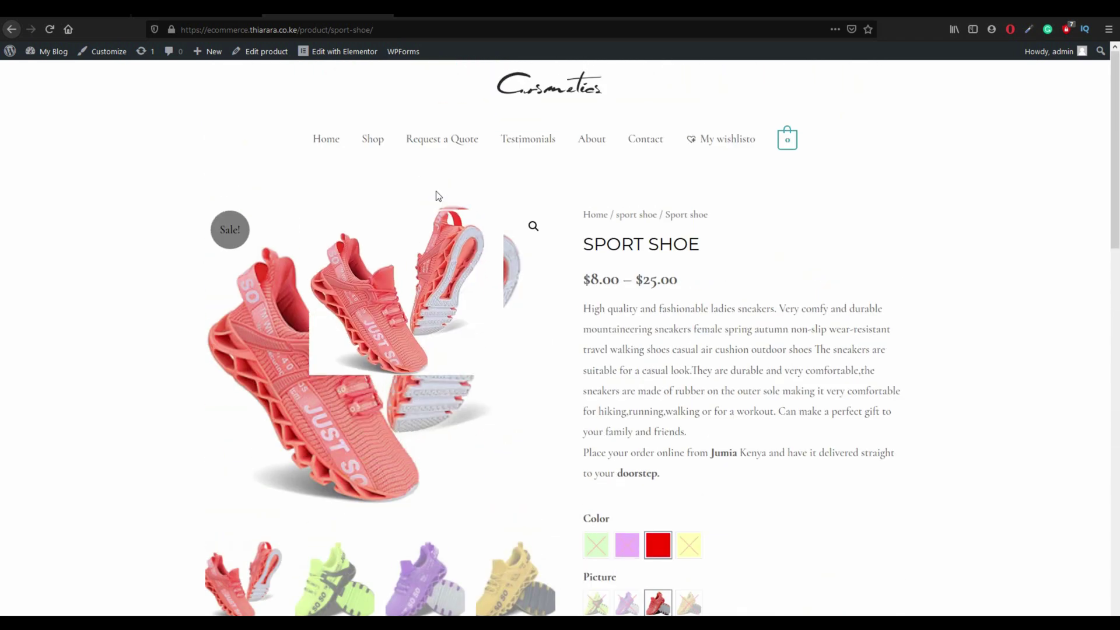
On the Request a Quote form, review the name and email fields and accept the terms and conditions
left_click(452, 144)
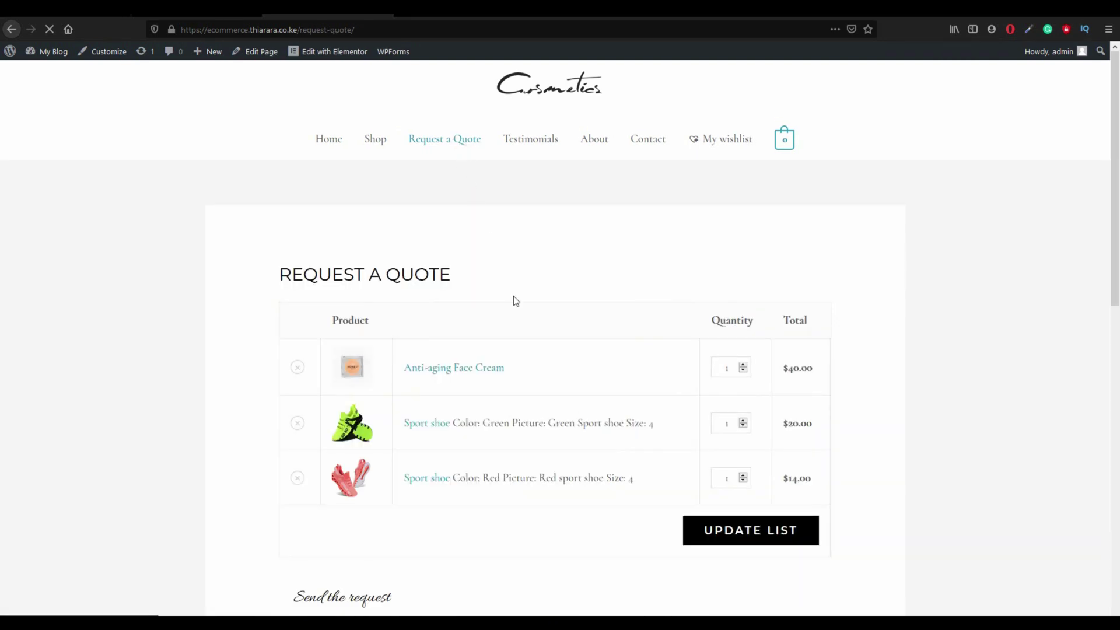
scroll(662, 399, "down", 2)
scroll(568, 472, "down", 4)
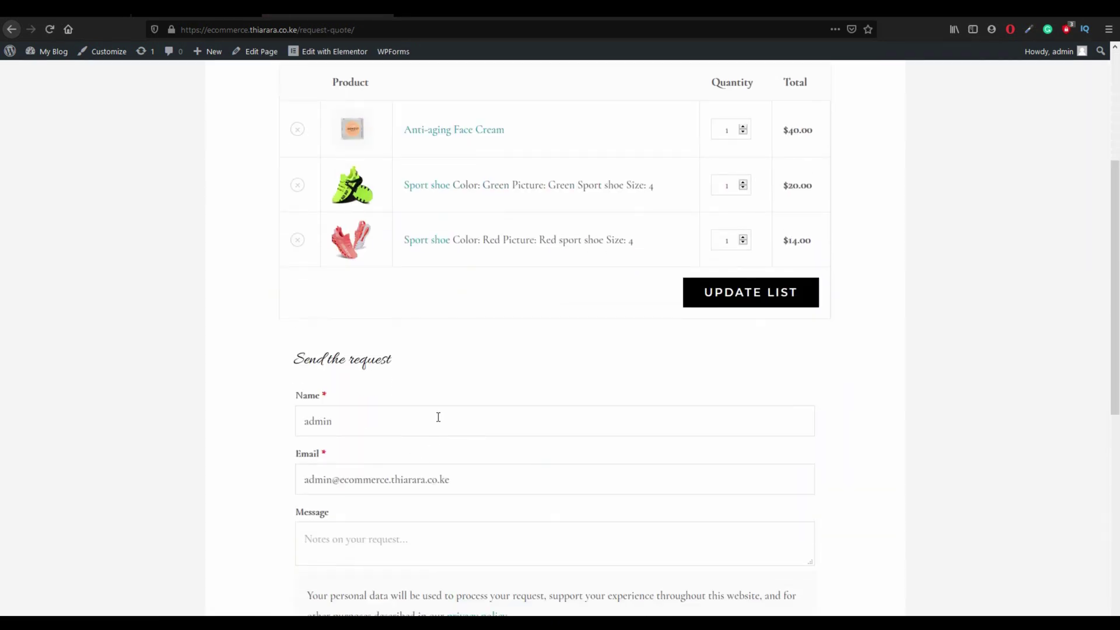
left_click(418, 425)
double_click(326, 431)
left_click_drag(472, 482, 280, 480)
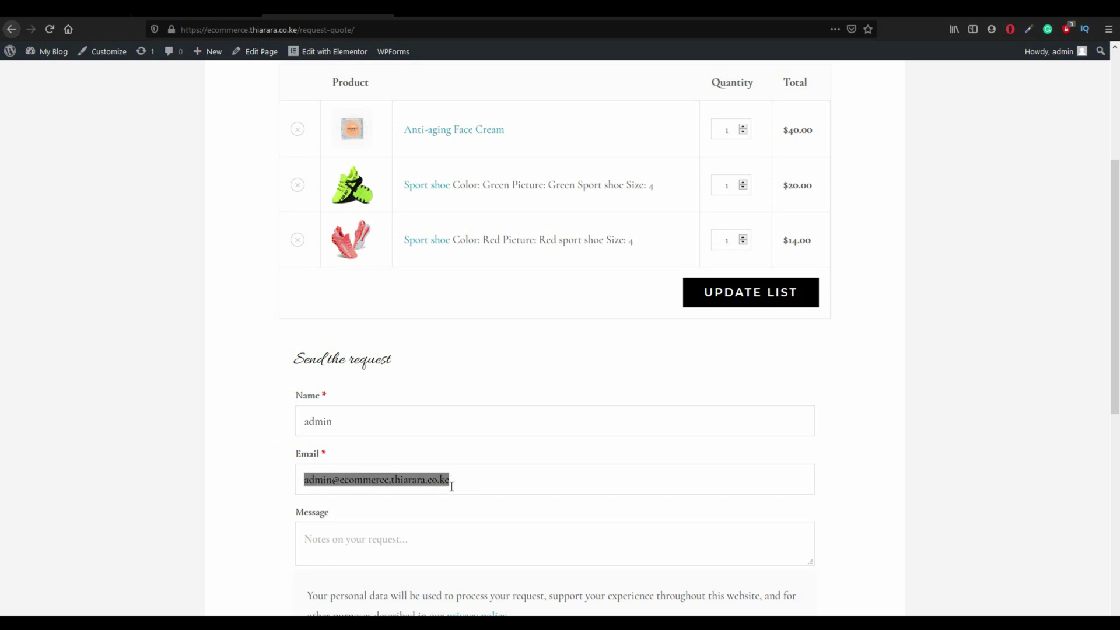
scroll(374, 513, "down", 3)
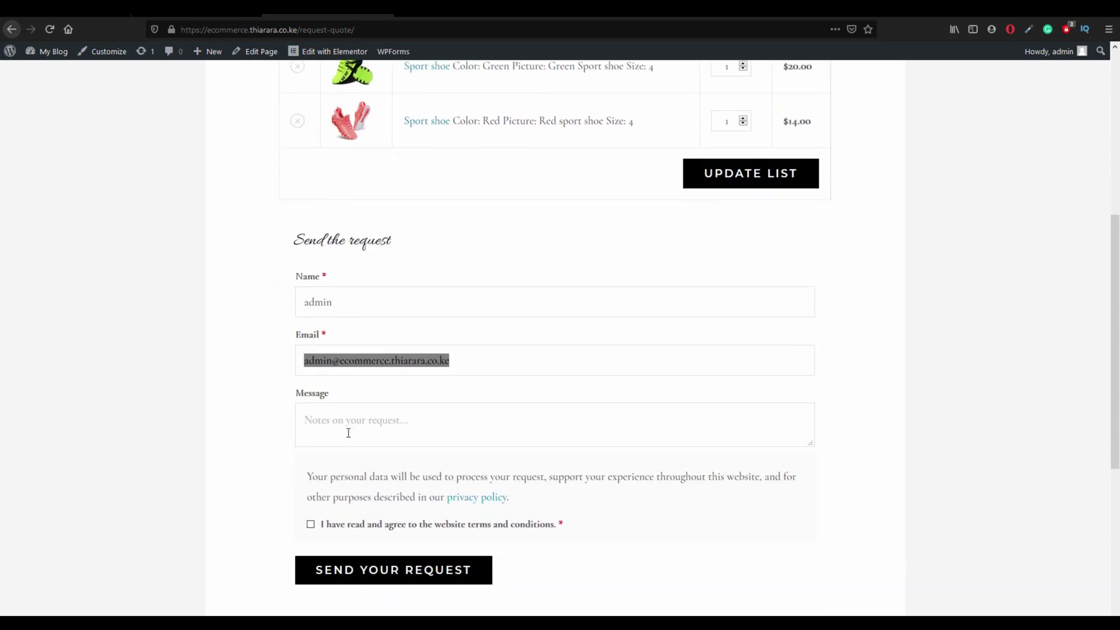
left_click(357, 437)
left_click(311, 524)
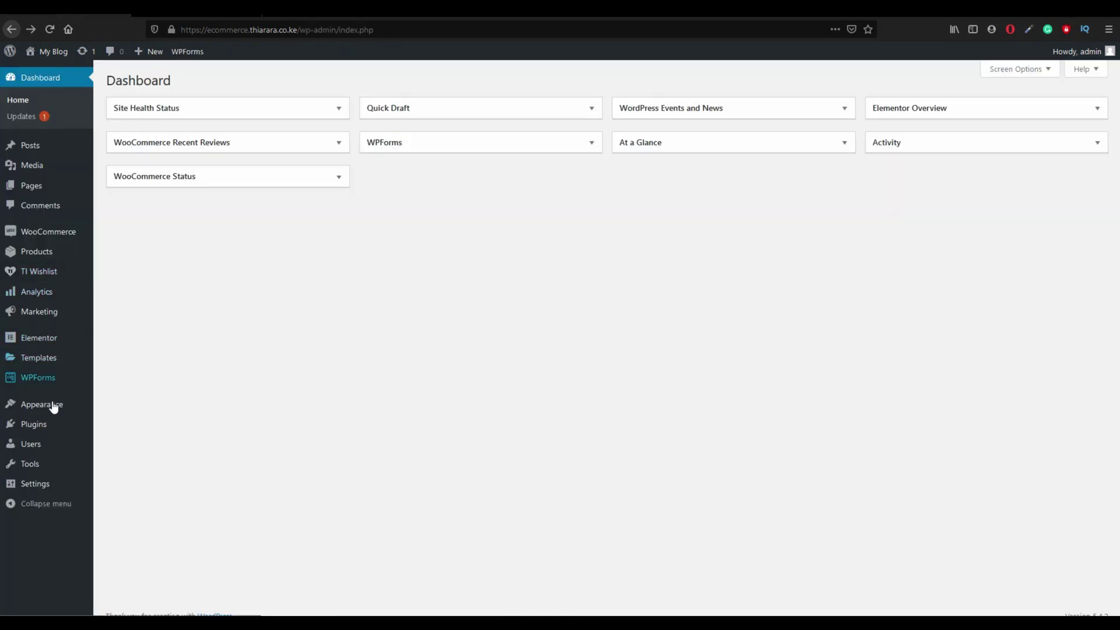
Search Add Plugins for 'quote' and locate the YITH WooCommerce Request A Quote card
mouse_move(41, 430)
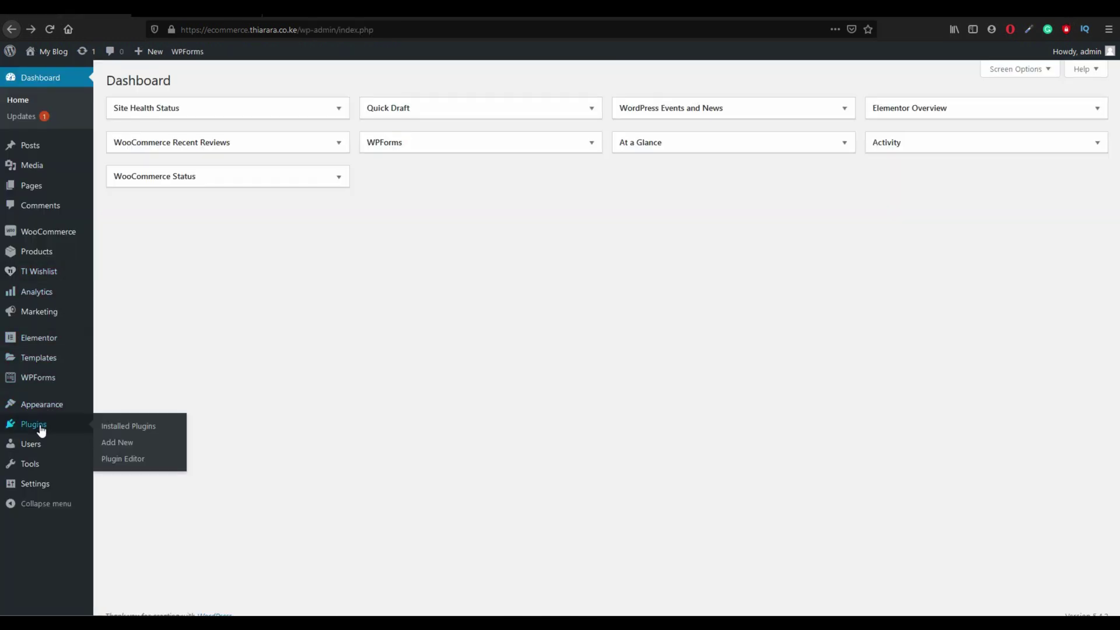
left_click(123, 447)
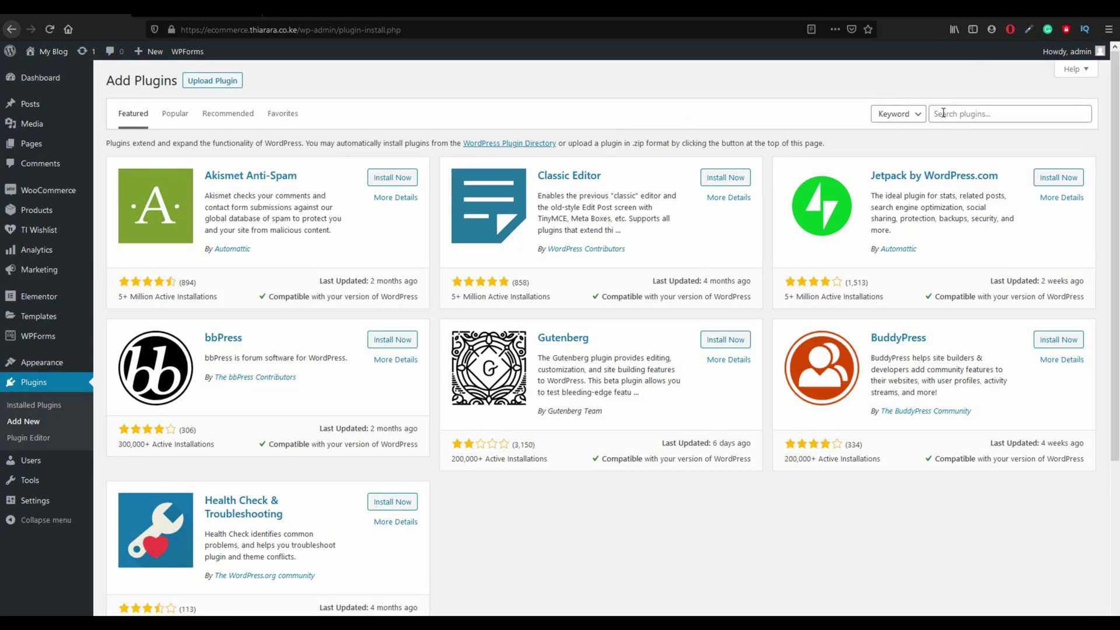
left_click(943, 113)
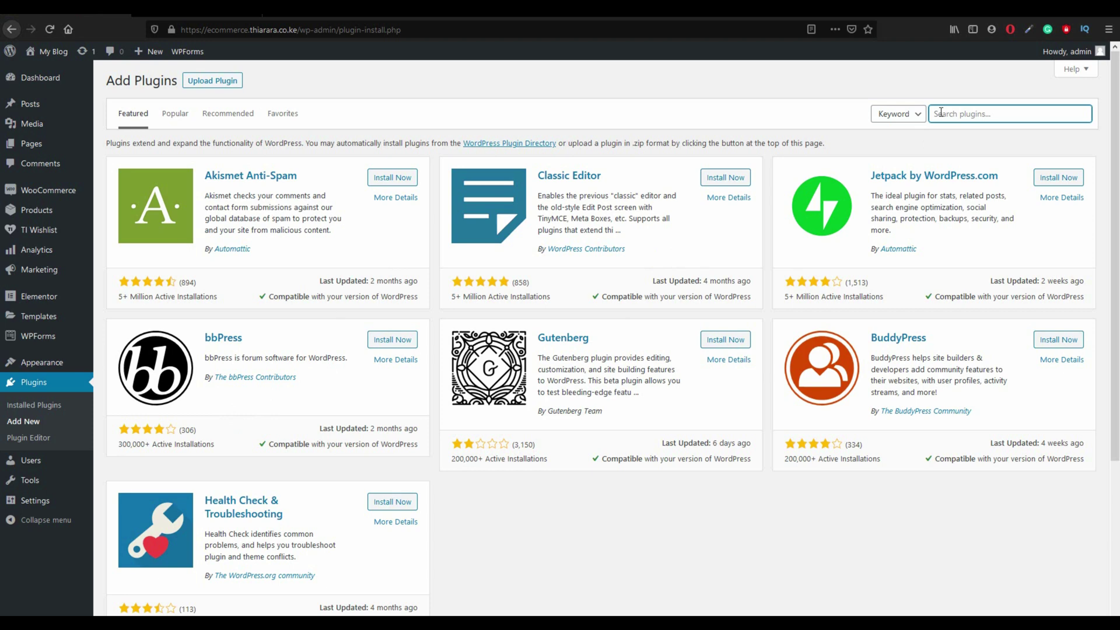
type("quote")
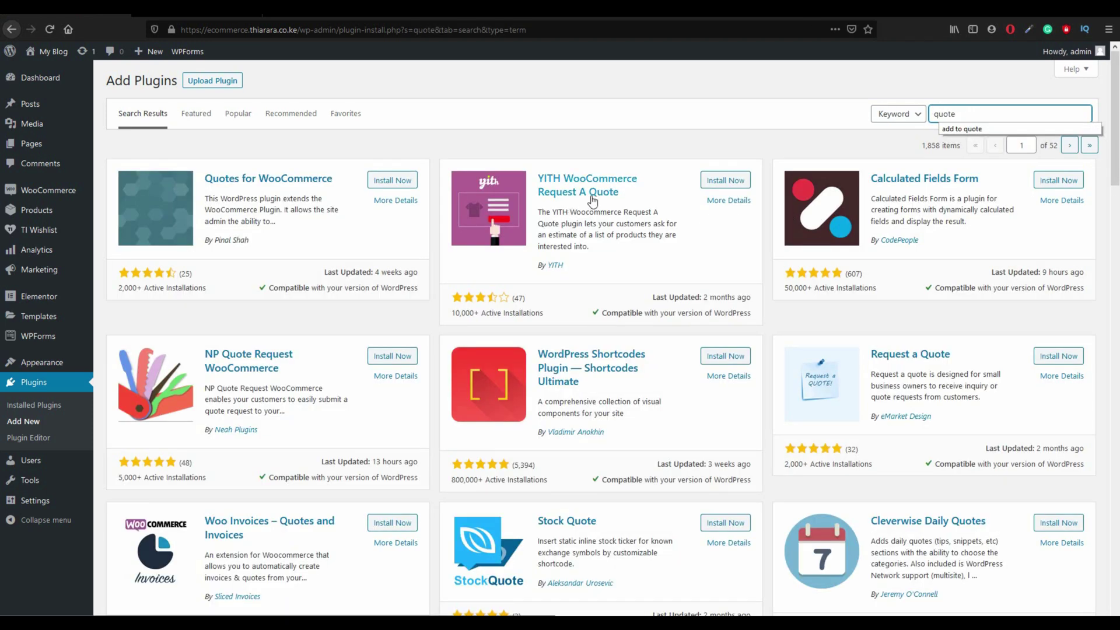
left_click(538, 181)
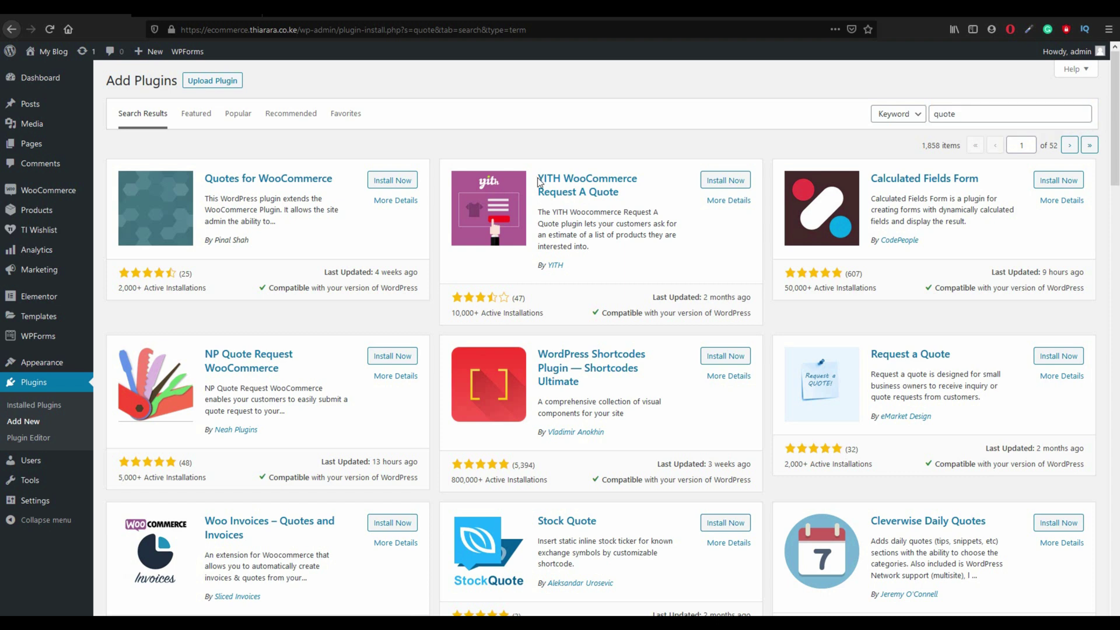
left_click_drag(537, 181, 625, 202)
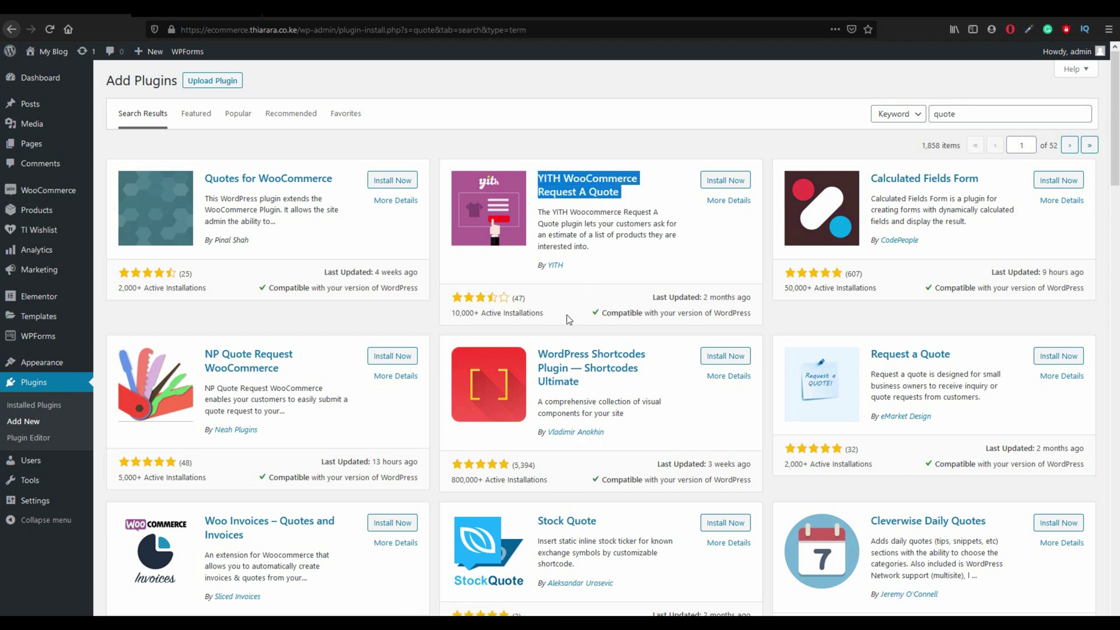
left_click_drag(450, 317, 561, 323)
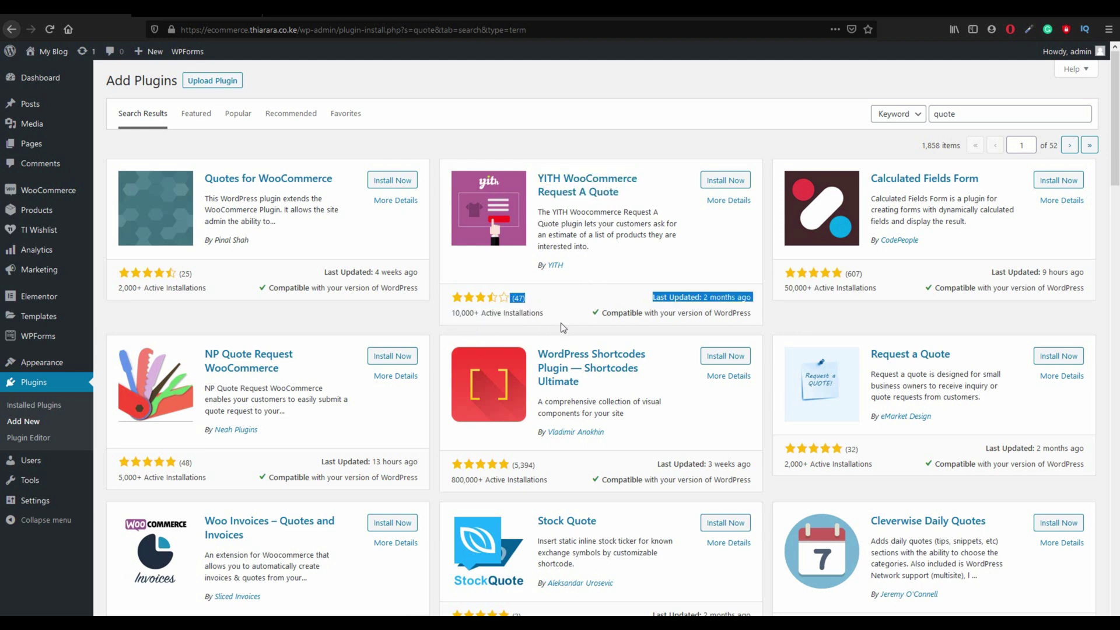
left_click(671, 275)
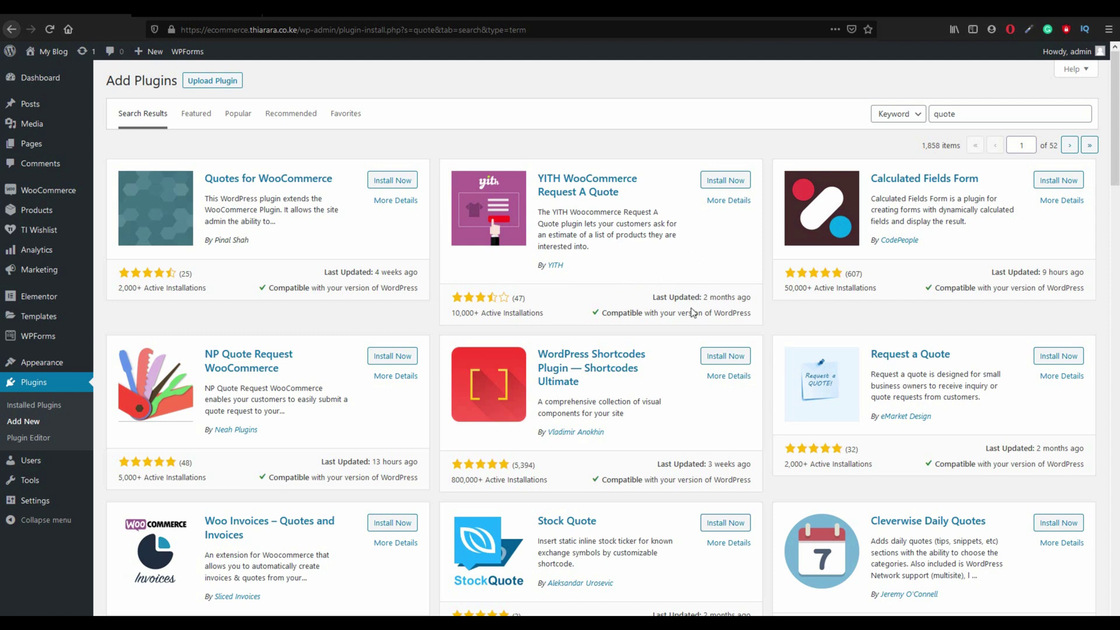
Install YITH WooCommerce Request A Quote from its search result card and activate it
left_click(723, 181)
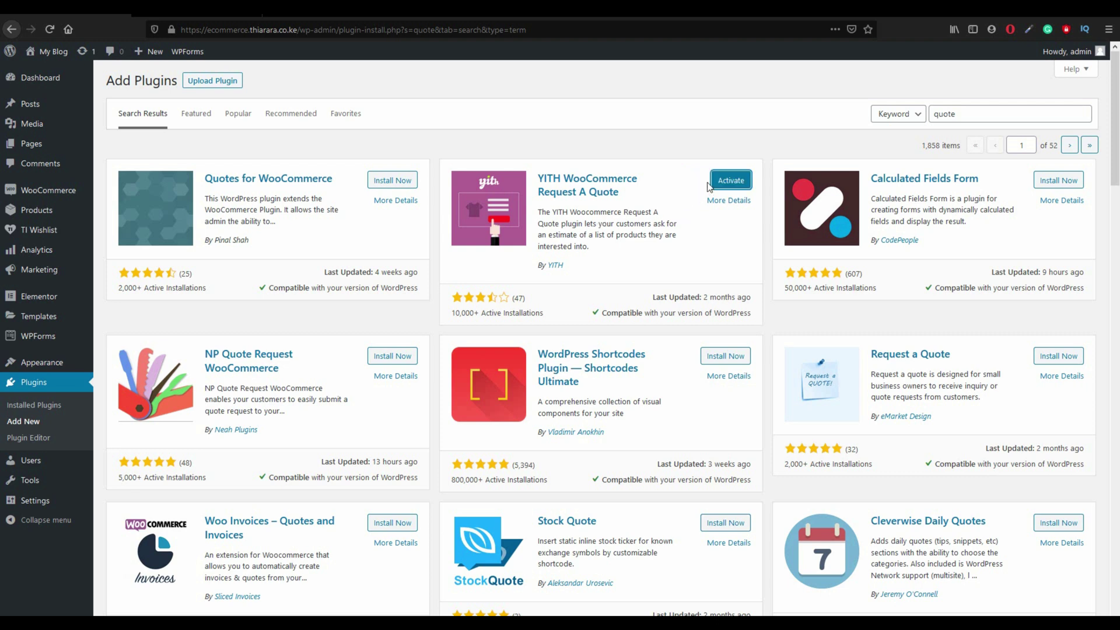
left_click(730, 182)
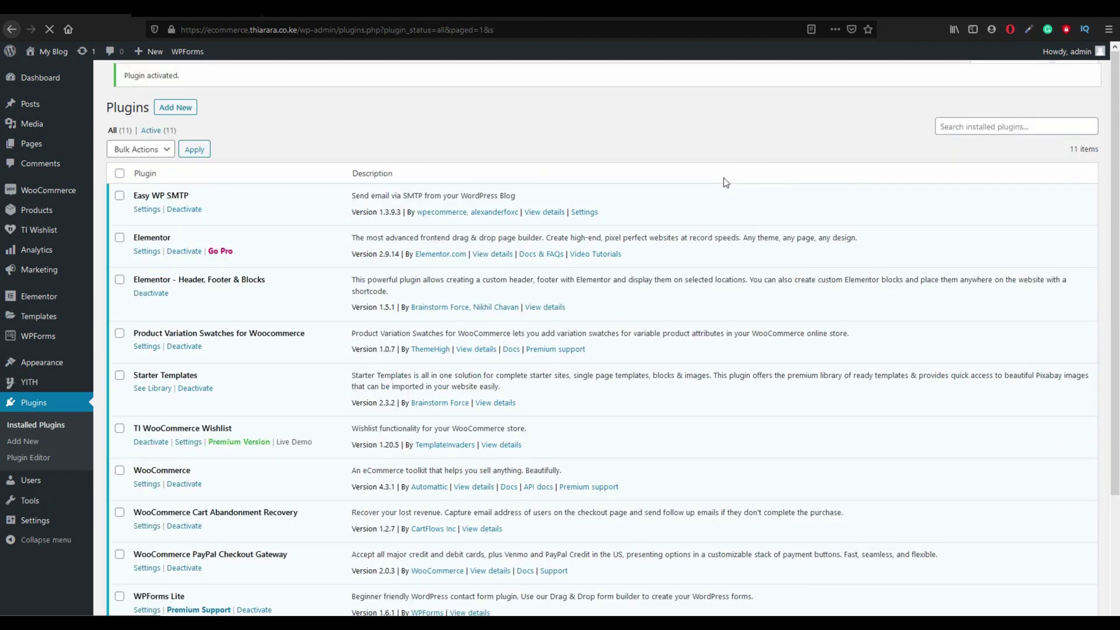
mouse_move(47, 385)
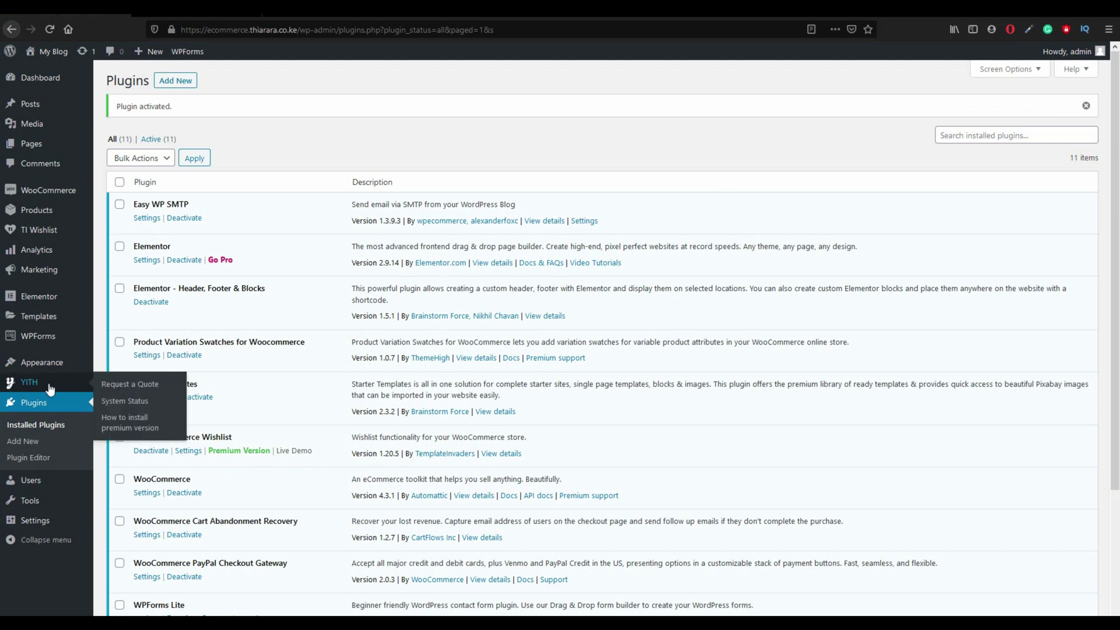
Open the YITH Request a Quote settings, leaving the quote page set to 'Request a Quote'
left_click(132, 387)
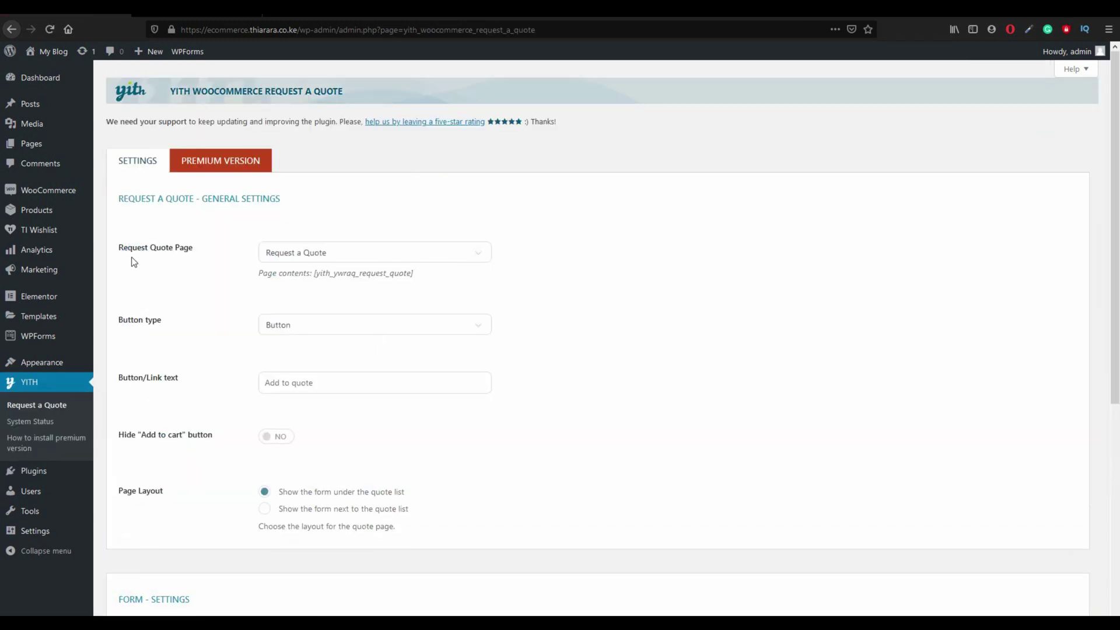
left_click_drag(130, 256, 199, 258)
left_click(207, 260)
left_click(343, 261)
left_click(342, 261)
Copy the [yith_ywraq_request_quote] shortcode shown under the quote page contents
left_click_drag(412, 273, 315, 286)
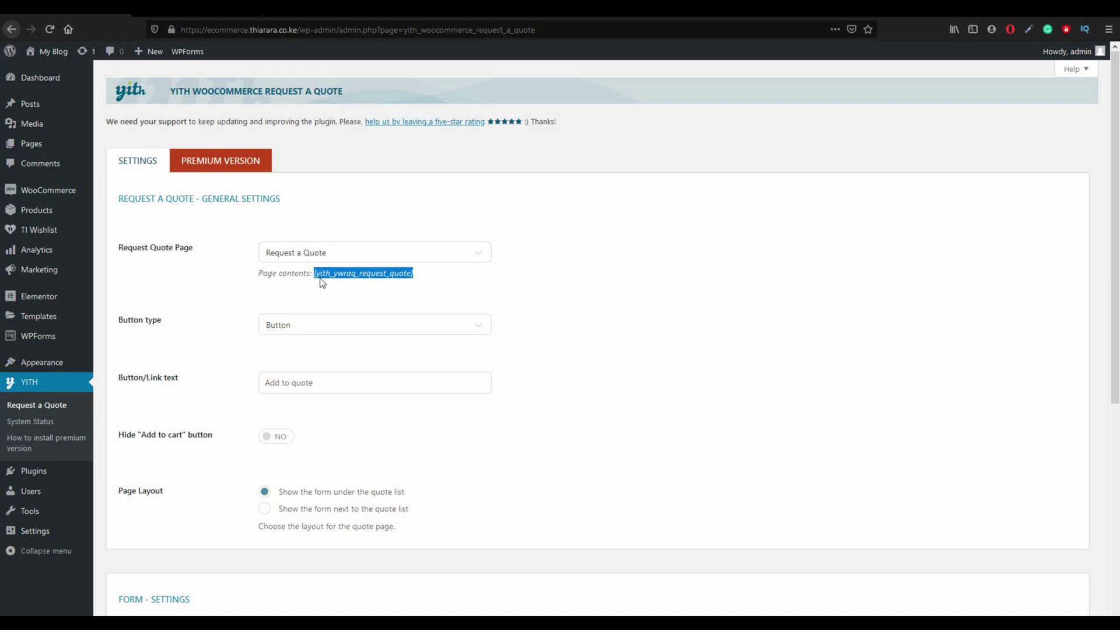
right_click(327, 276)
left_click(358, 286)
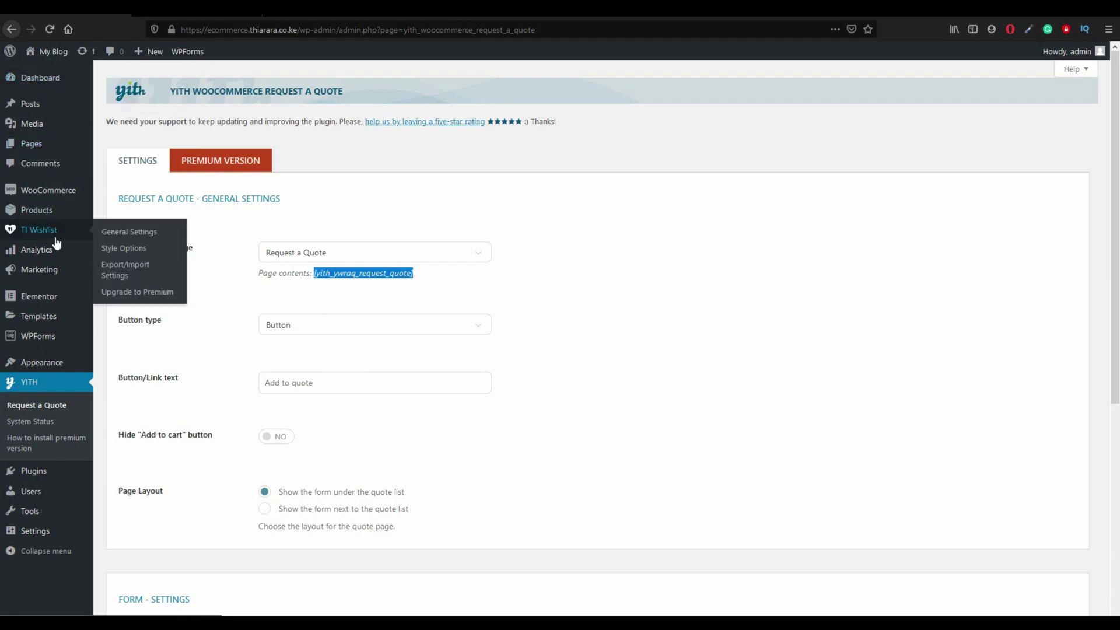
mouse_move(44, 148)
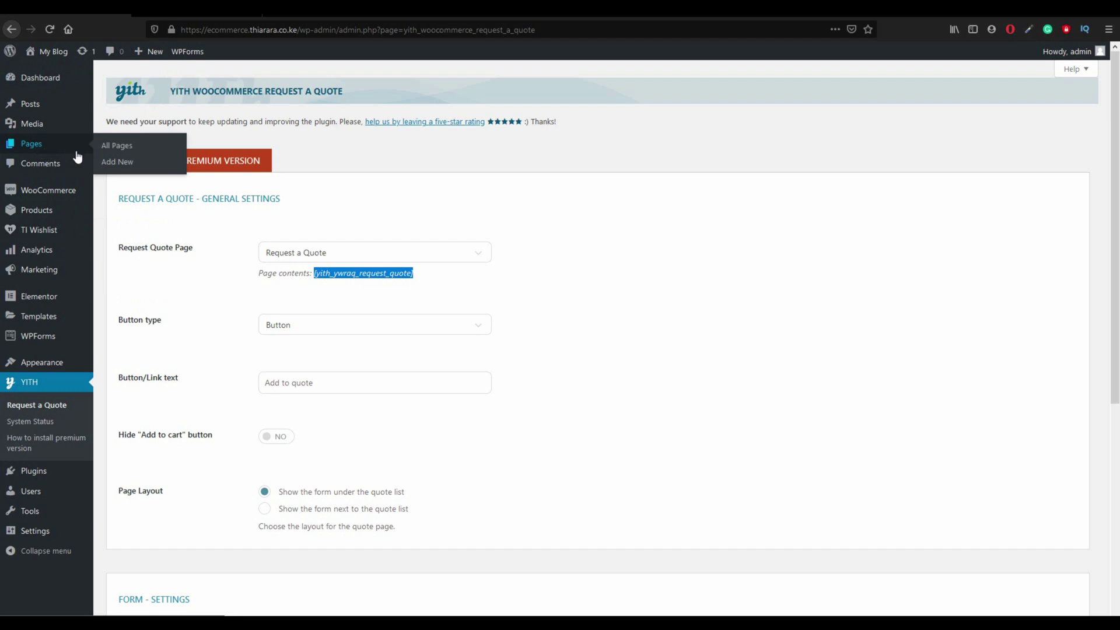
Create a page titled RQUEST A QUOTE with [yith_ywraq_request_quote] pasted into its body
right_click(115, 165)
left_click(143, 174)
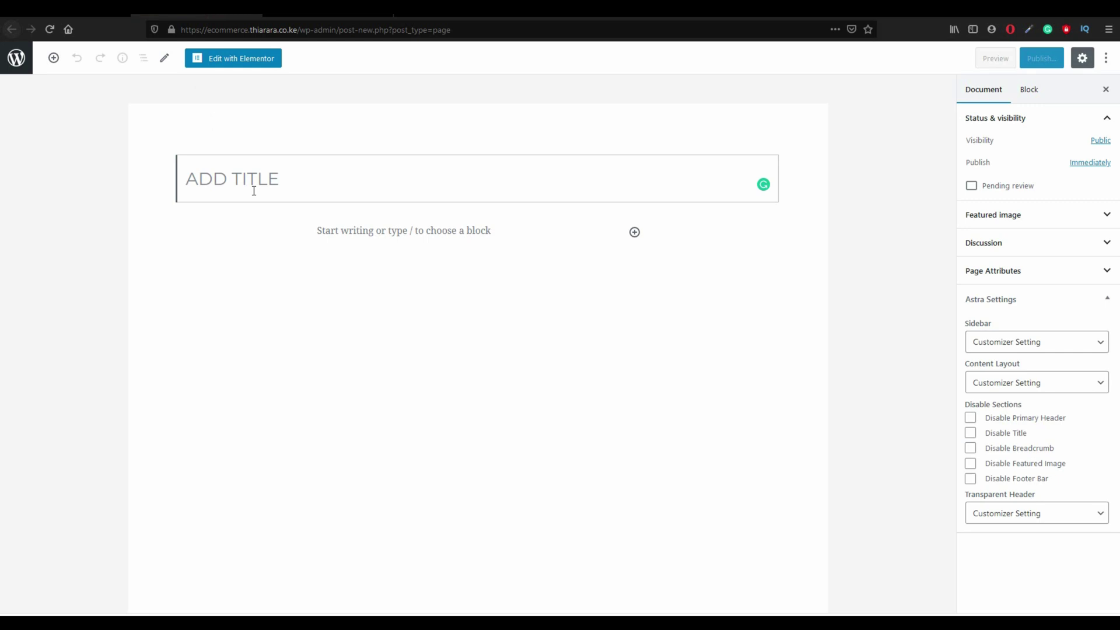
key("ctrl+v")
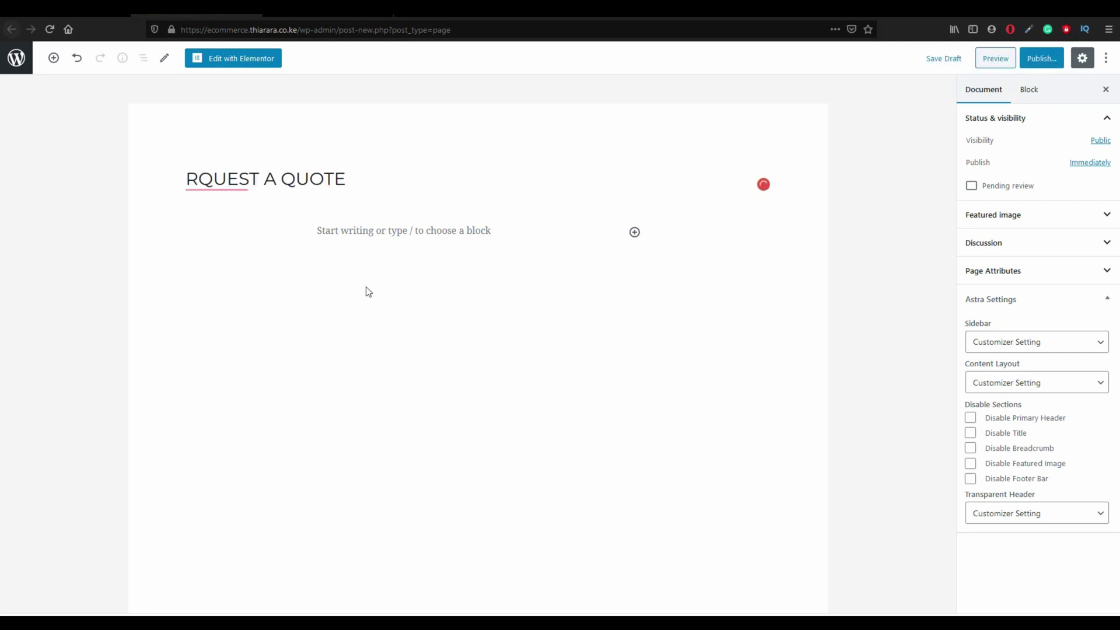
left_click(360, 230)
right_click(266, 230)
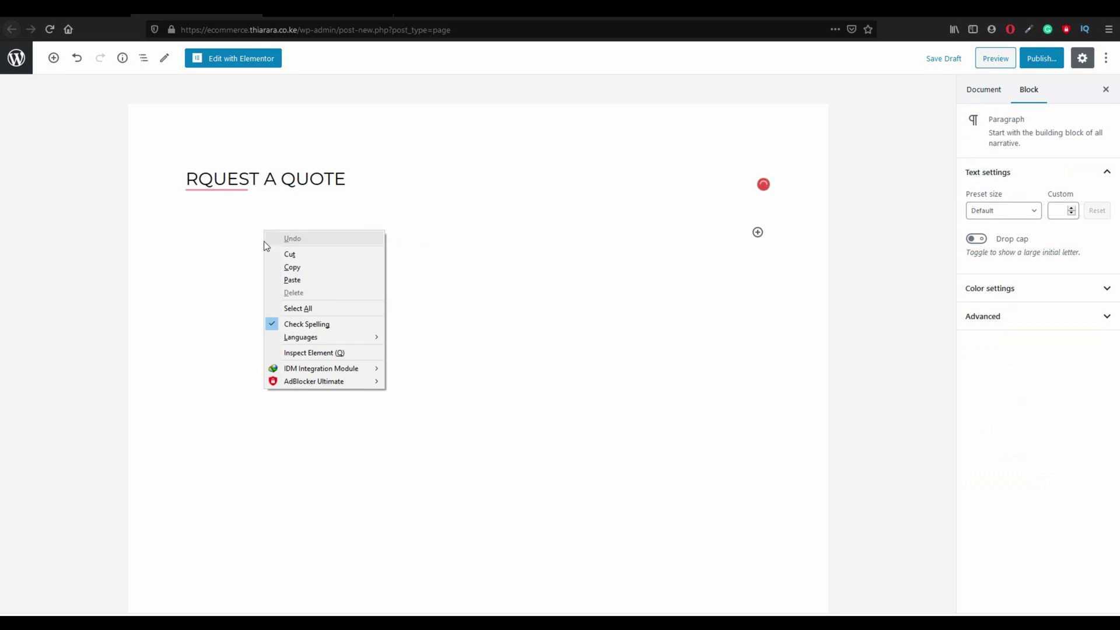
left_click(282, 278)
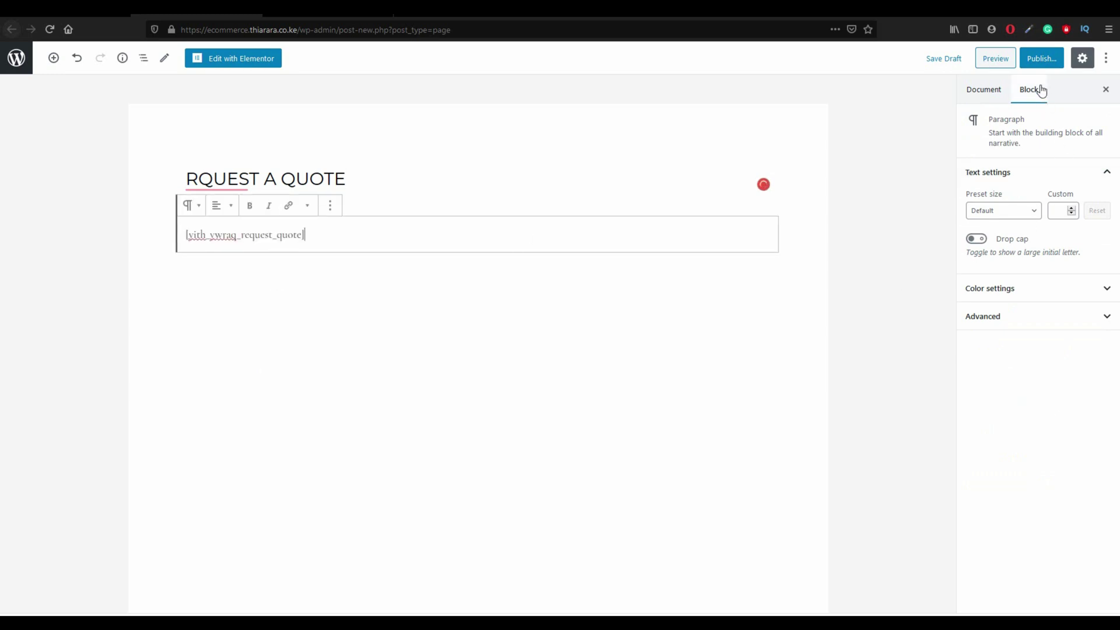
left_click(66, 9)
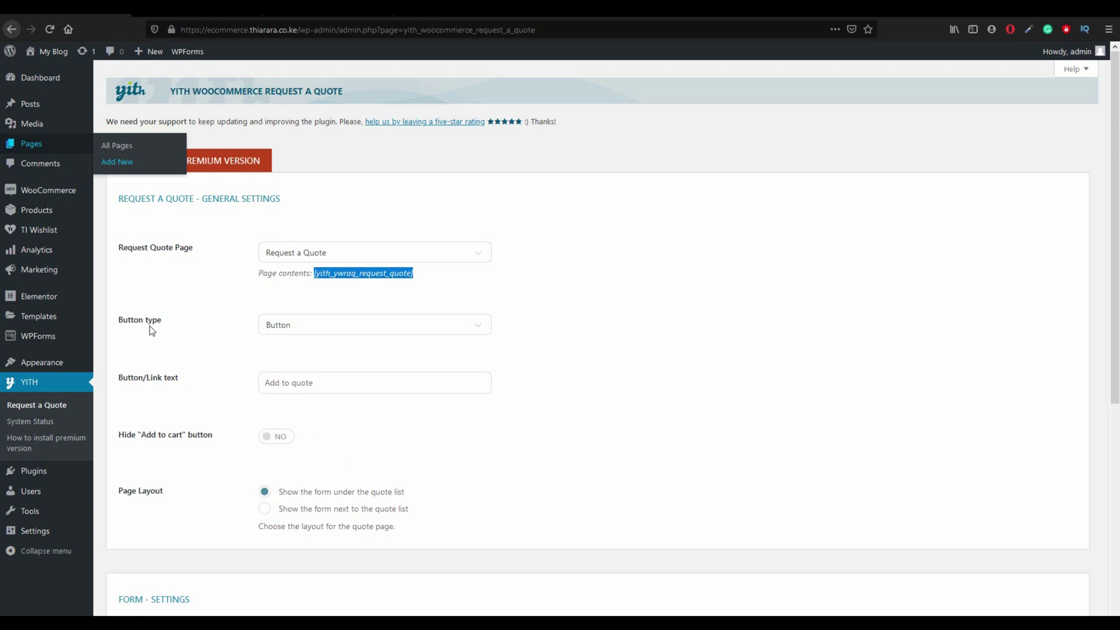
Keep the button type as Button and check its 'Add to quote' text
left_click(295, 328)
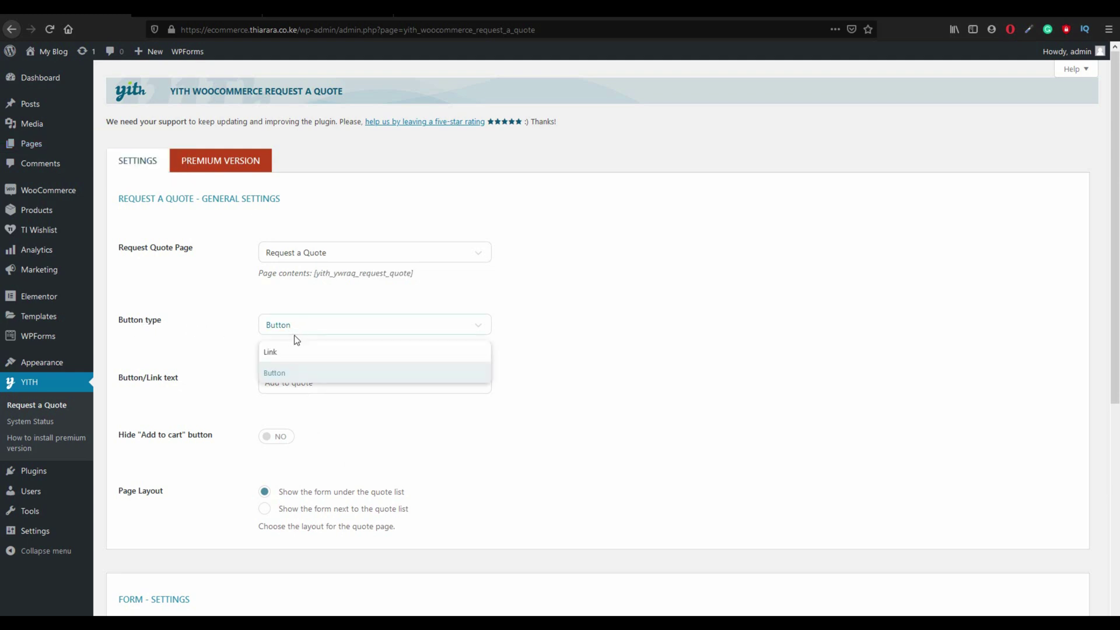
left_click(285, 375)
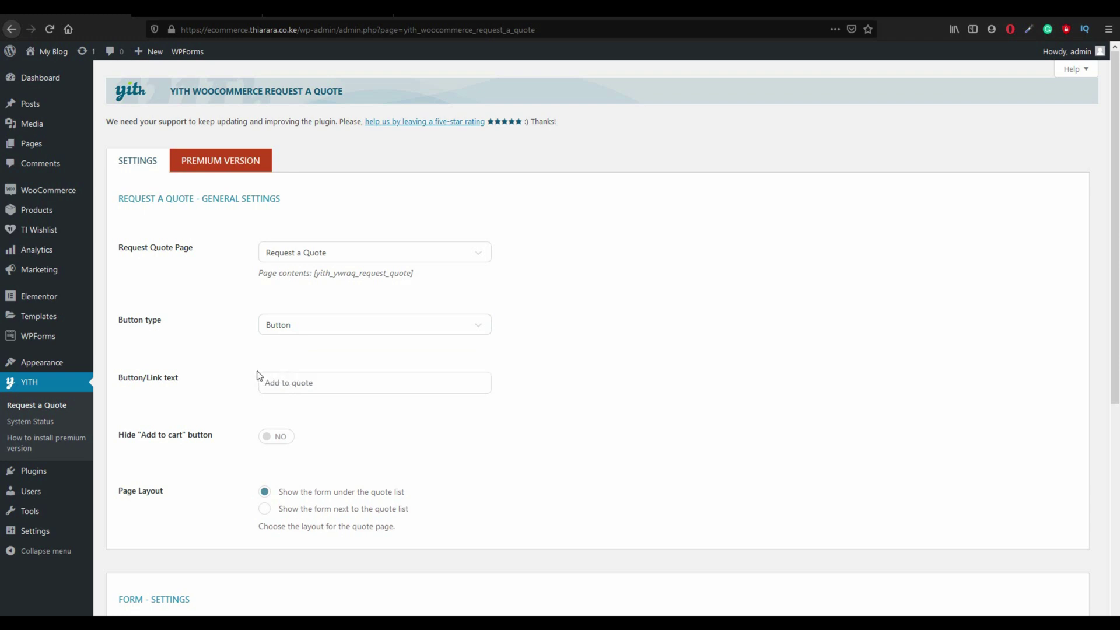
left_click_drag(187, 385, 115, 388)
left_click_drag(321, 393, 255, 386)
left_click(348, 447)
triple_click(259, 386)
Leave Hide Add to cart at NO, keep Add Privacy Policy on, and save the settings
left_click(284, 438)
left_click(272, 441)
scroll(234, 499, "down", 2)
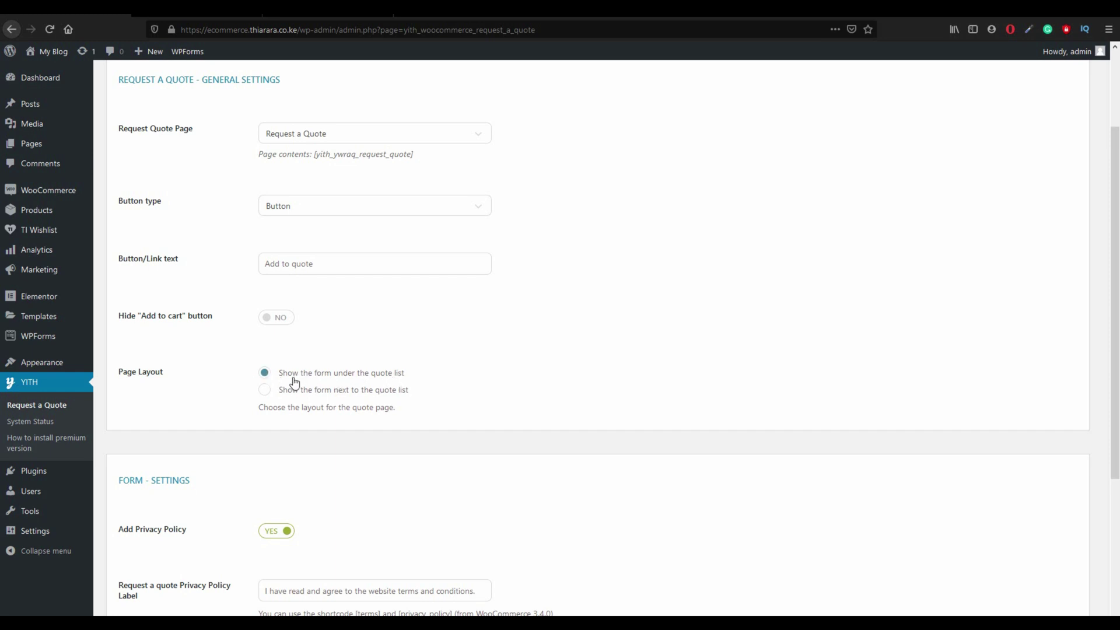
scroll(281, 425, "down", 1)
scroll(281, 425, "down", 3)
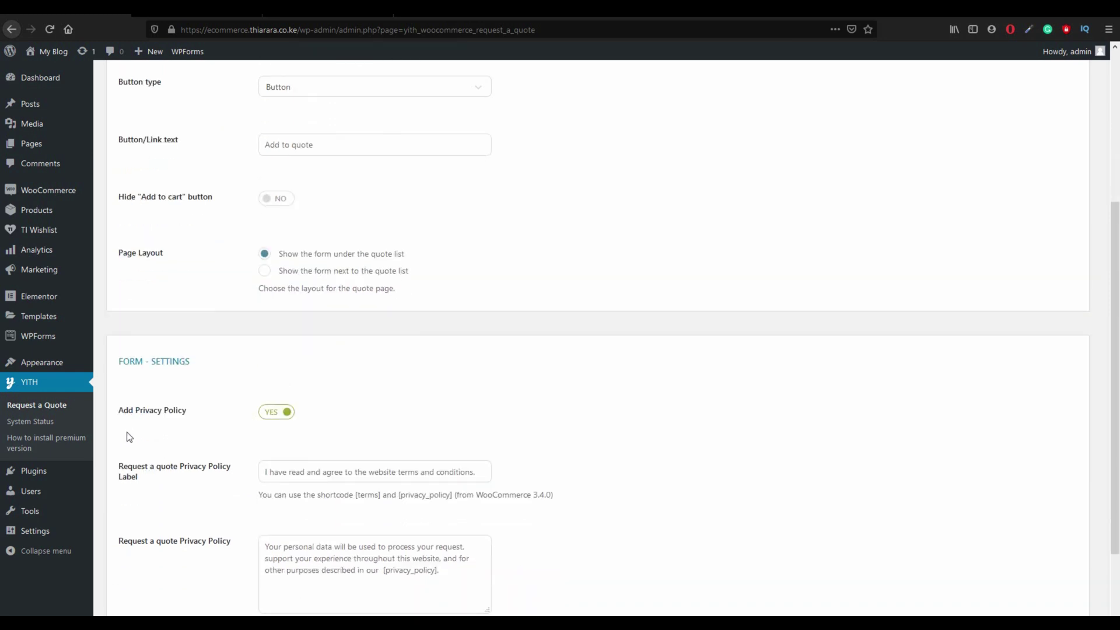
left_click(274, 412)
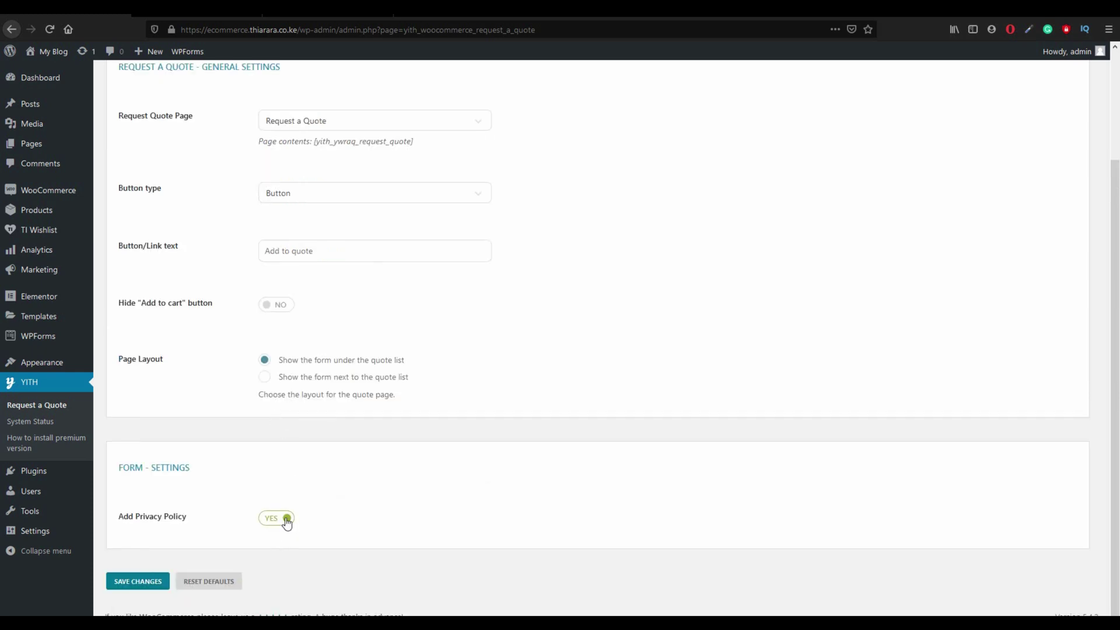
left_click(281, 519)
left_click(279, 520)
scroll(272, 496, "down", 3)
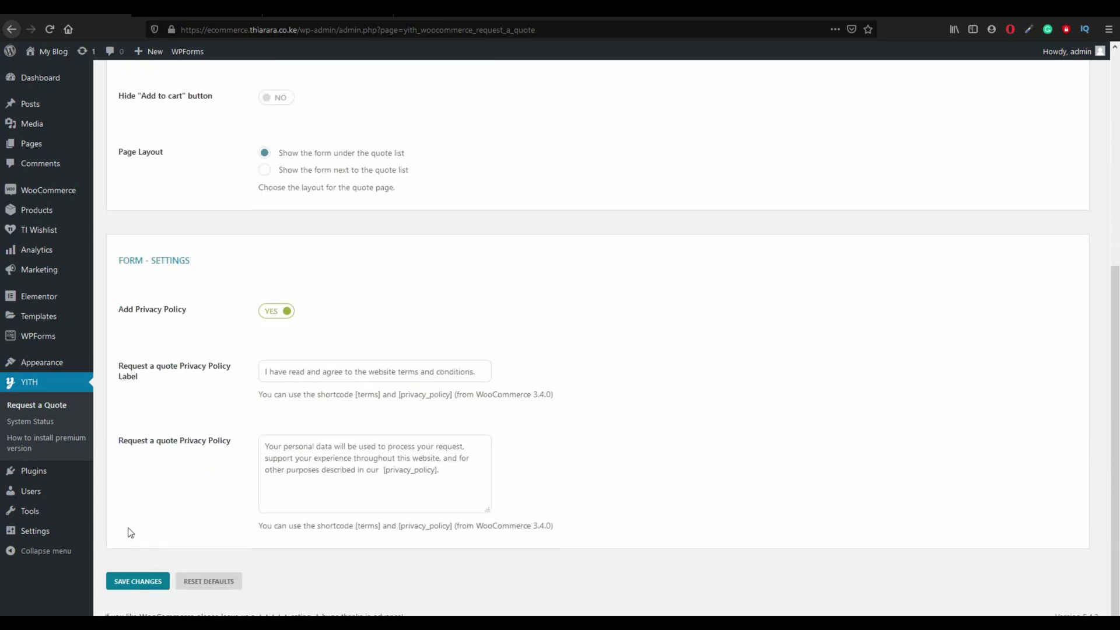
left_click(150, 581)
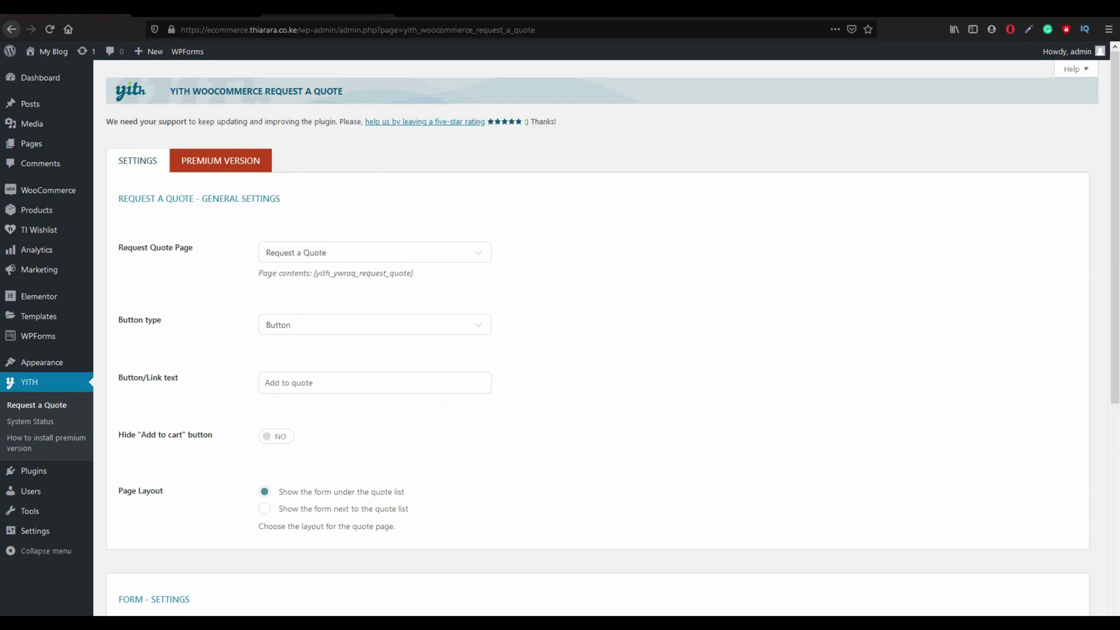
From the storefront home page, open the Sport Shoe product options
left_click(379, 16)
scroll(427, 169, "down", 10)
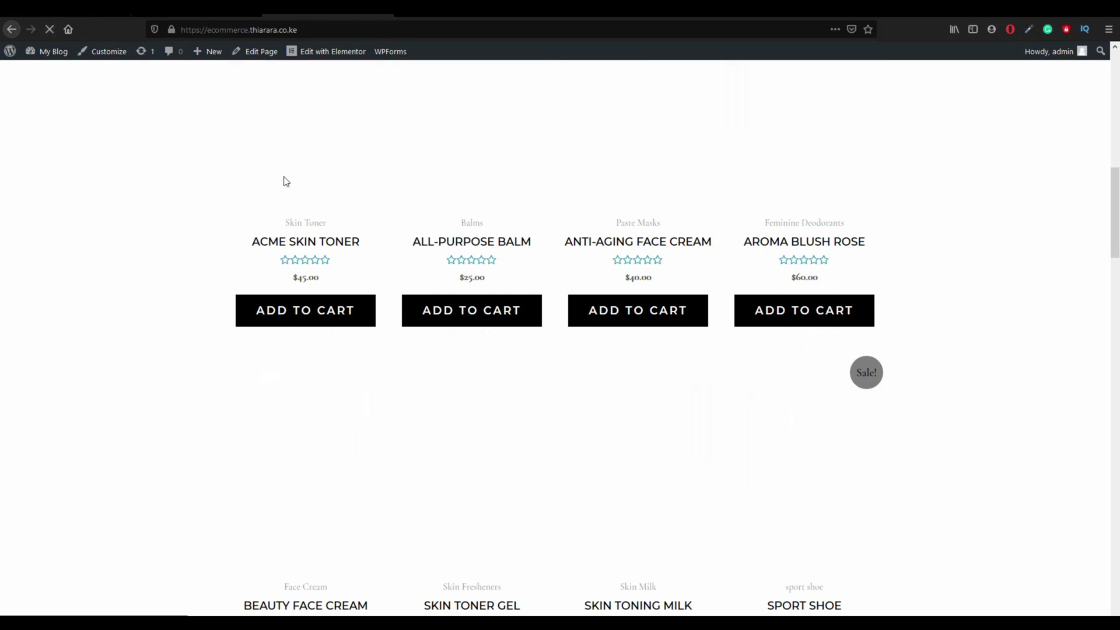
scroll(642, 388, "down", 4)
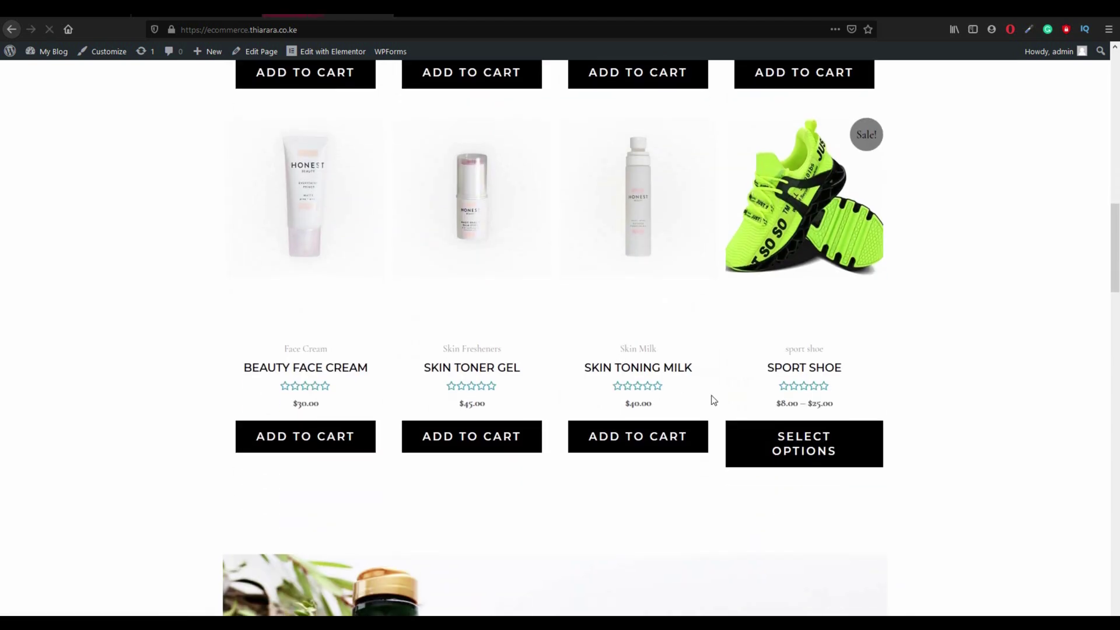
left_click(807, 449)
Add the green Sport Shoe to the quote in size 4 and in size 10
scroll(655, 372, "down", 1)
scroll(655, 372, "down", 6)
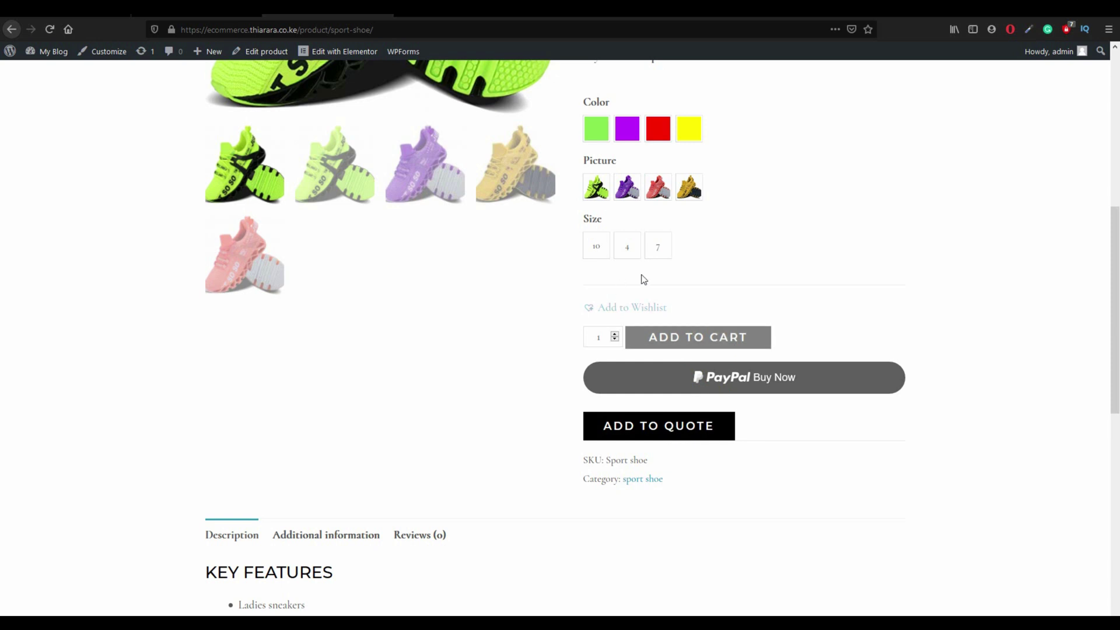
left_click(596, 136)
left_click(594, 188)
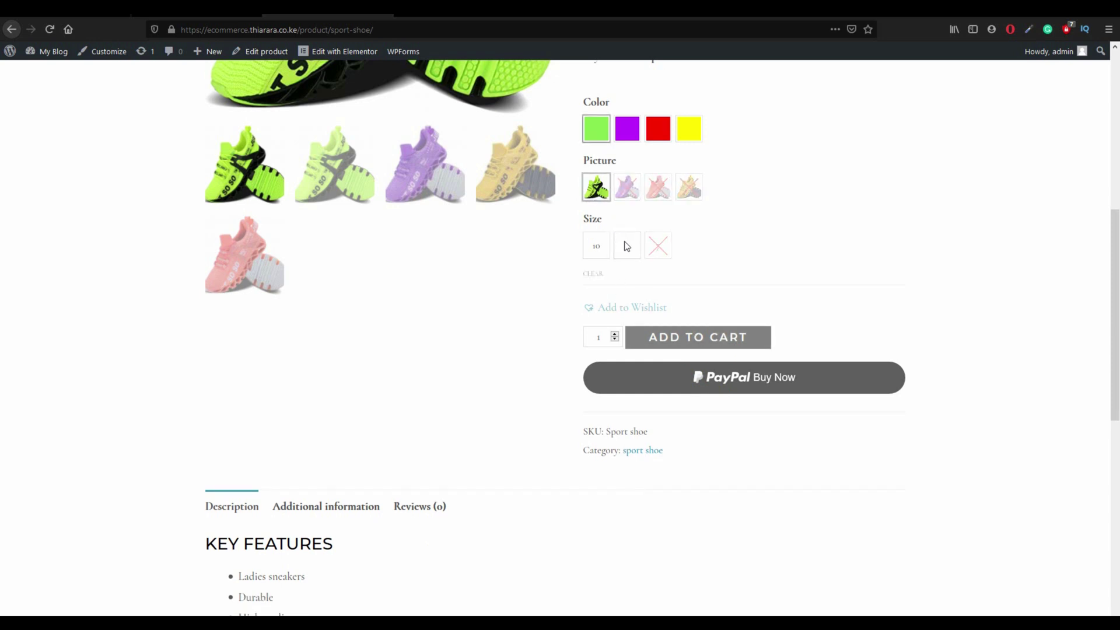
left_click(626, 243)
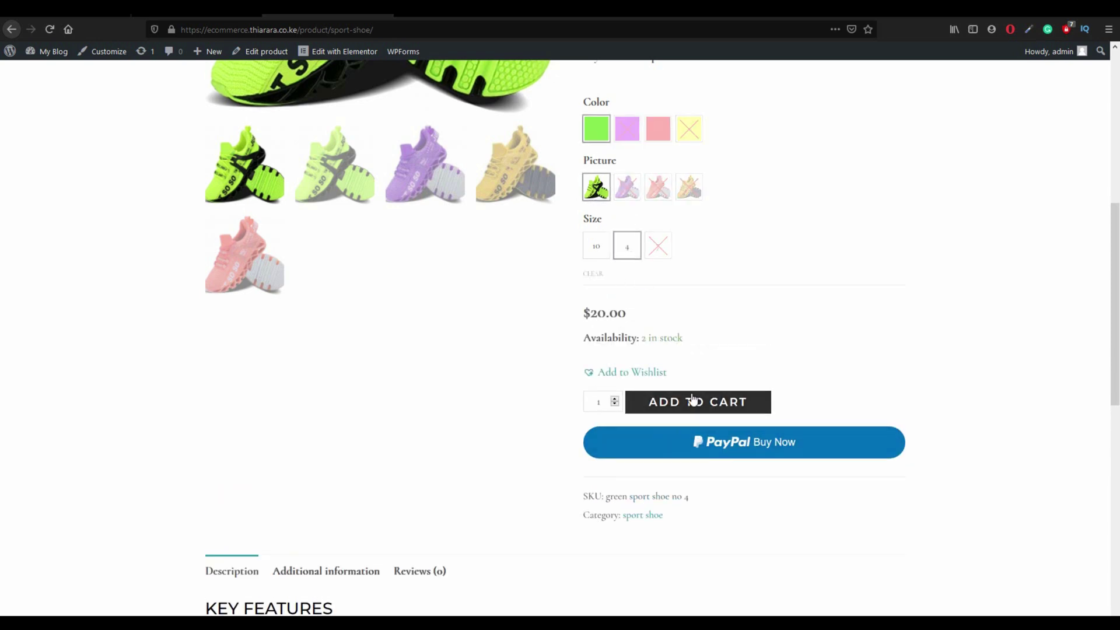
left_click(663, 502)
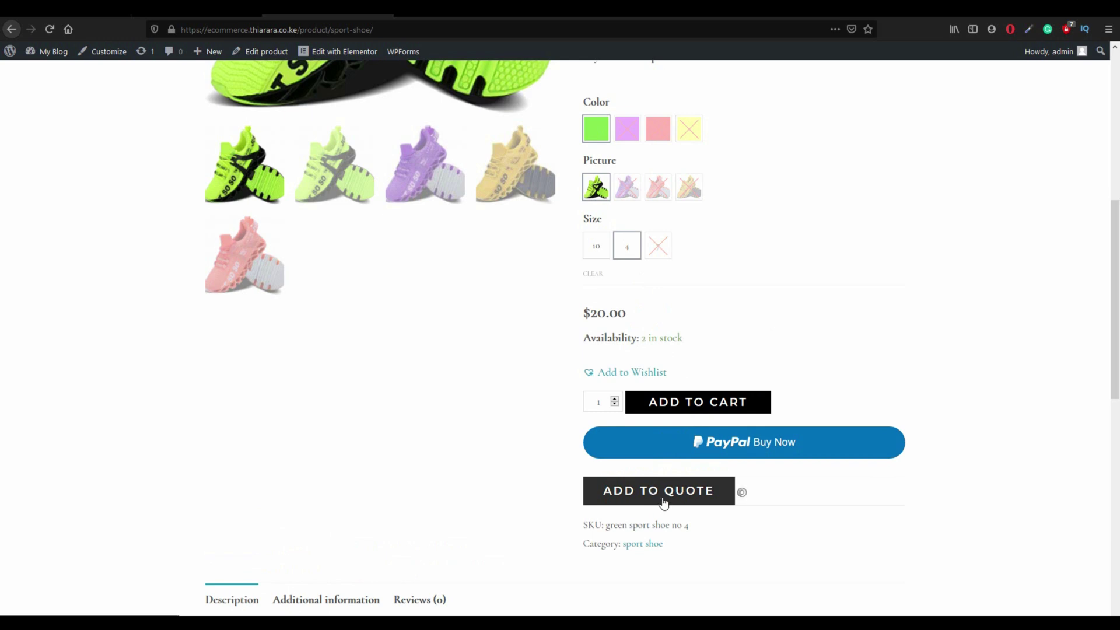
left_click(594, 246)
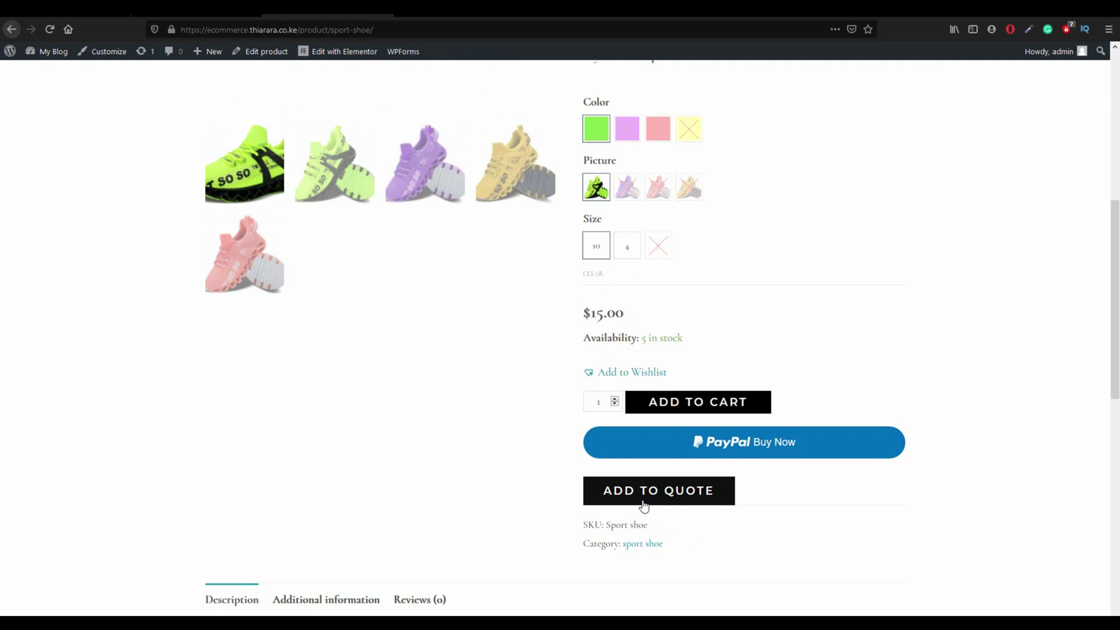
left_click(646, 504)
scroll(565, 443, "up", 7)
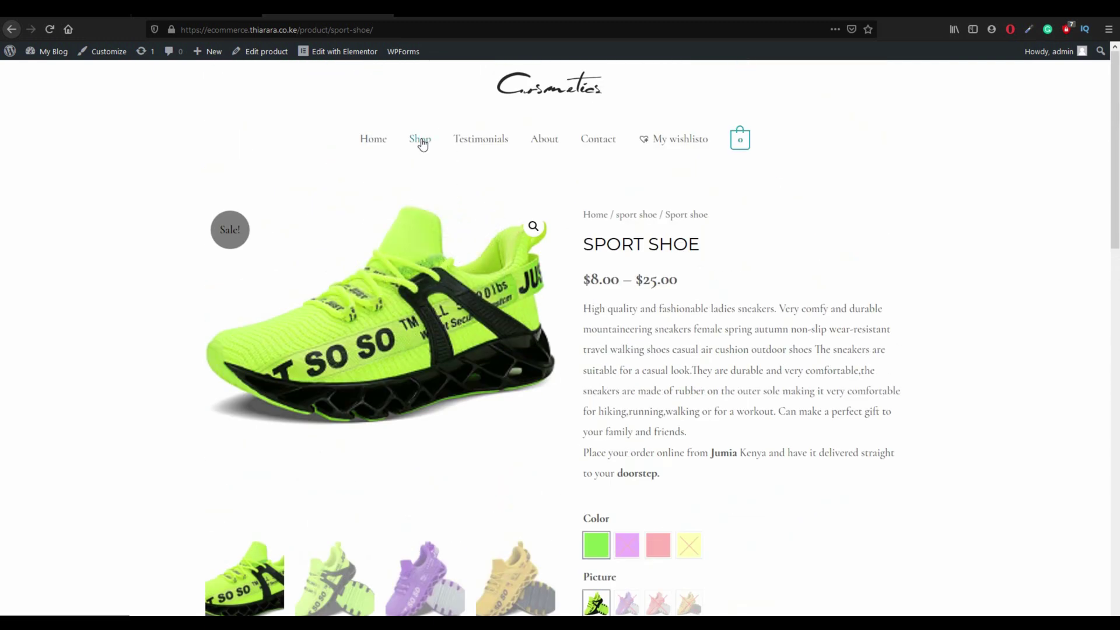
Add Acme Skin Toner to the quote list from its Shop product page
left_click(421, 144)
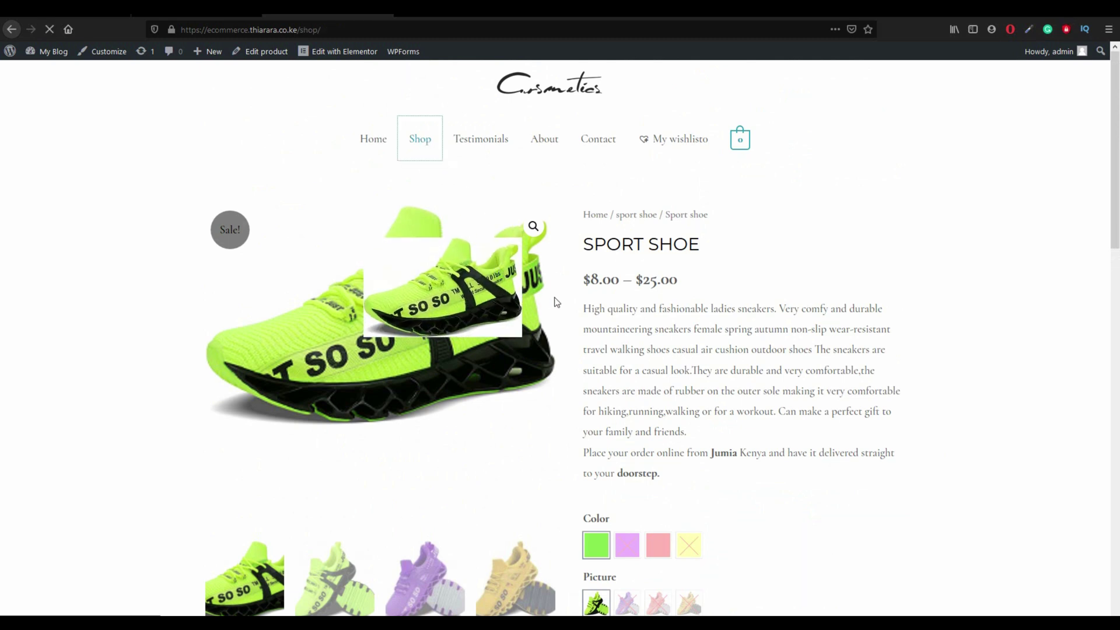
scroll(441, 217, "down", 4)
scroll(420, 291, "down", 1)
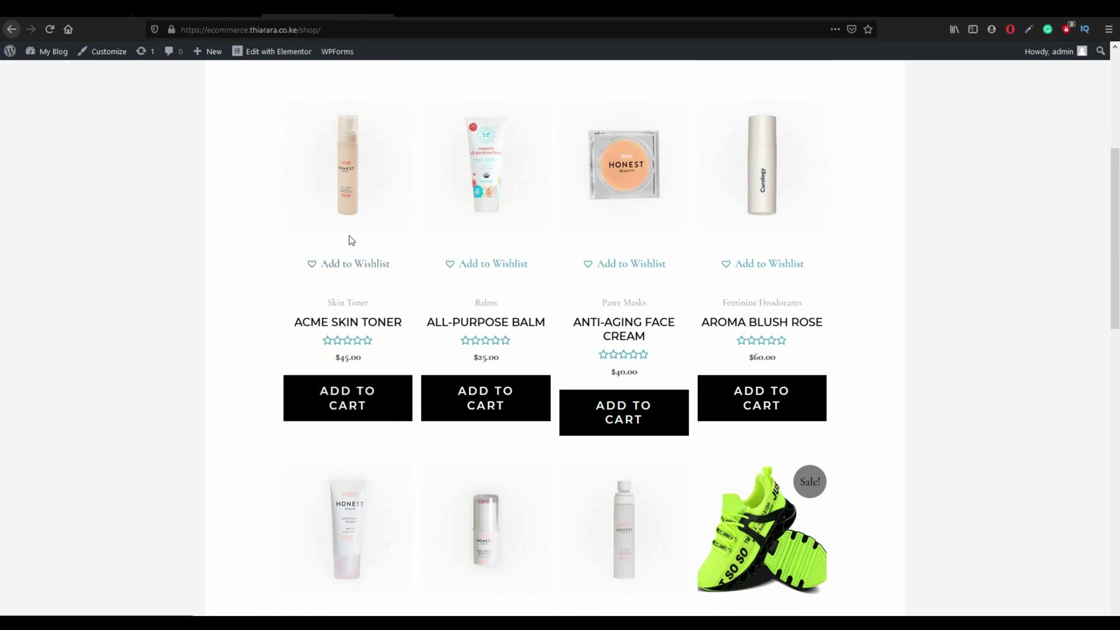
left_click(348, 213)
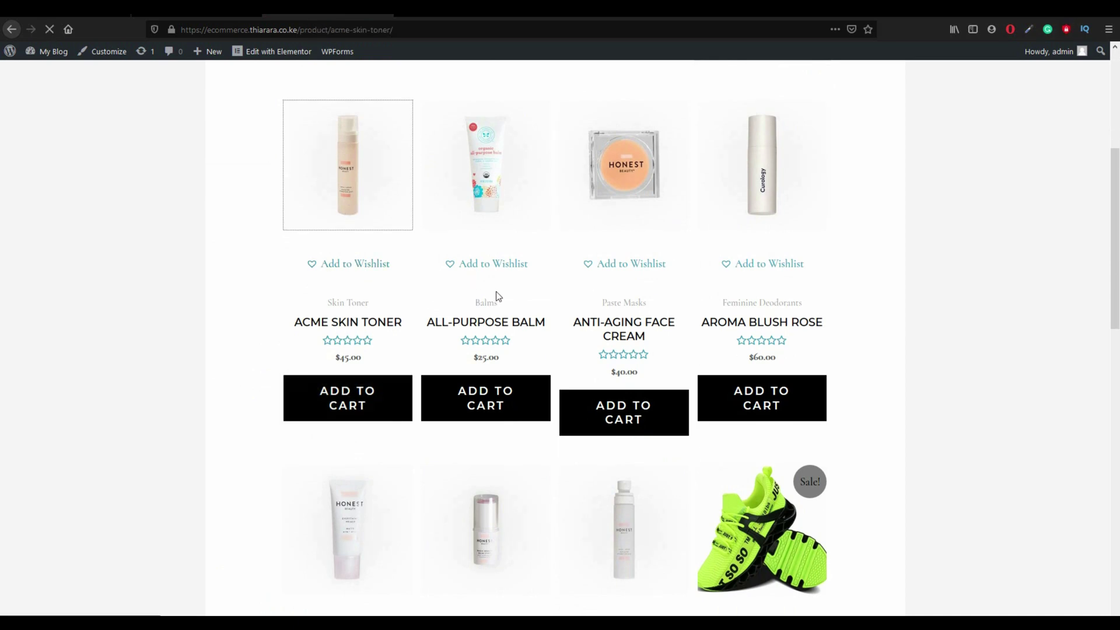
scroll(646, 508, "down", 2)
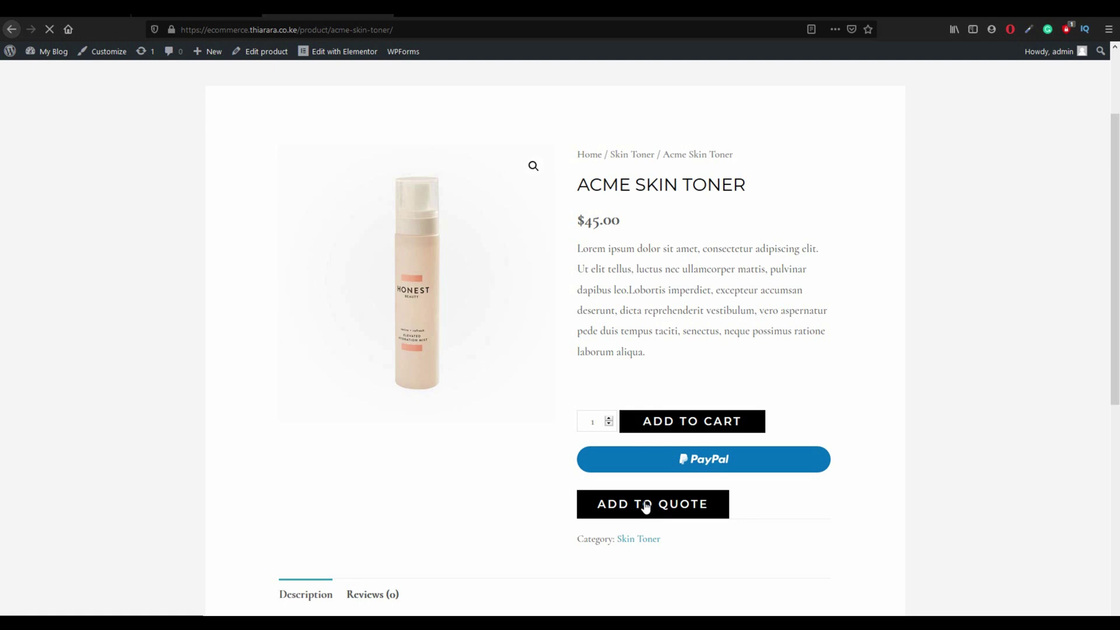
left_click(646, 507)
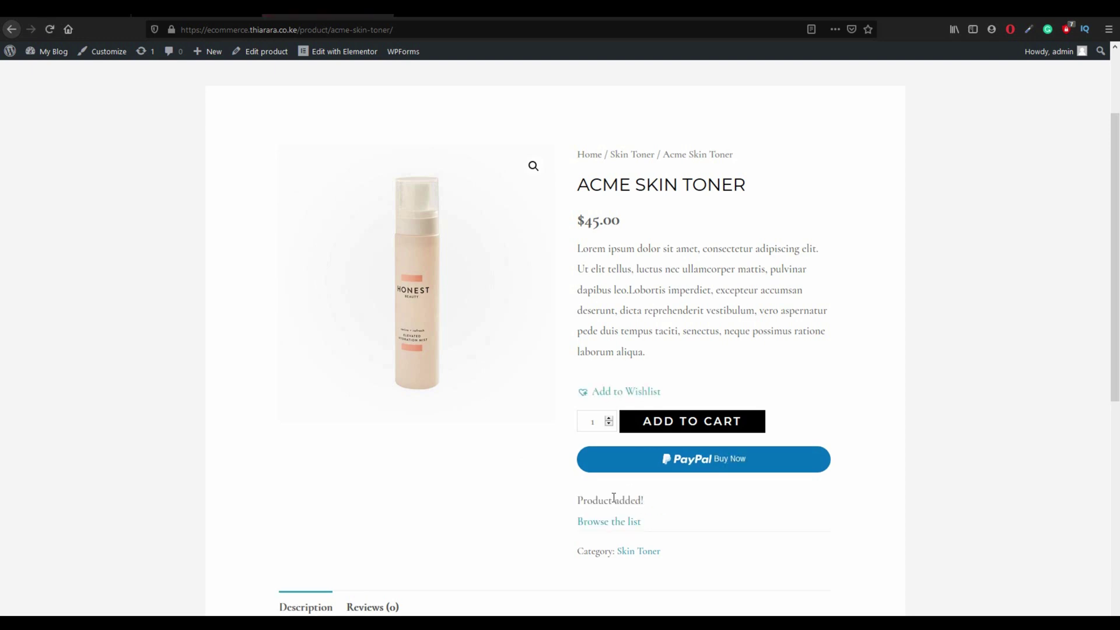
scroll(675, 194, "up", 2)
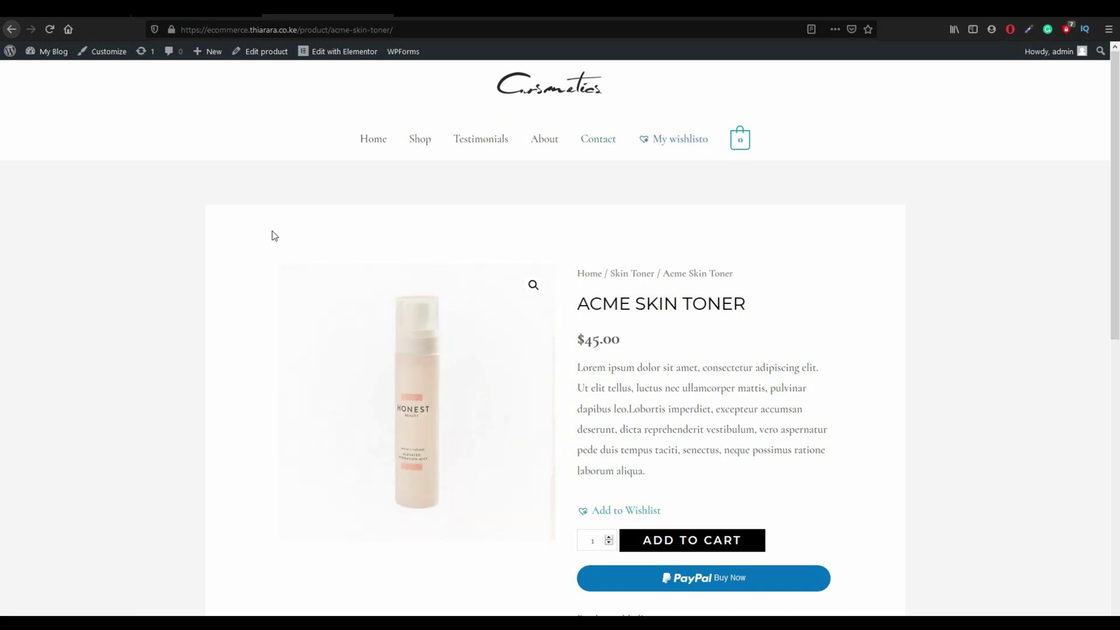
In Appearance > Menus, add the Request a Quote page, place it right after Shop, and save
mouse_move(49, 53)
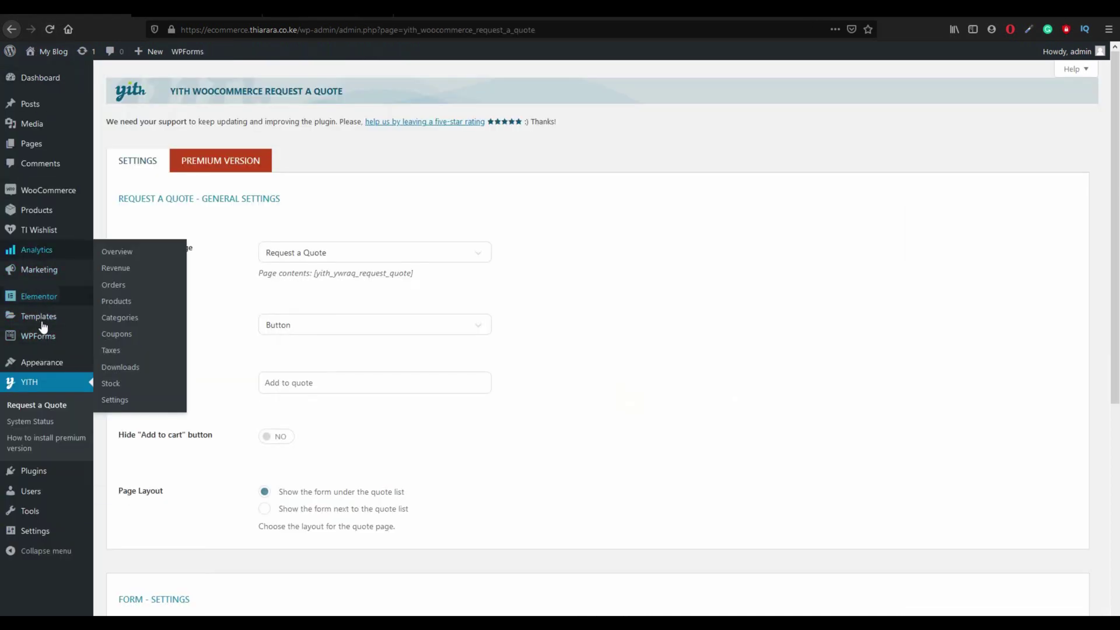
mouse_move(73, 366)
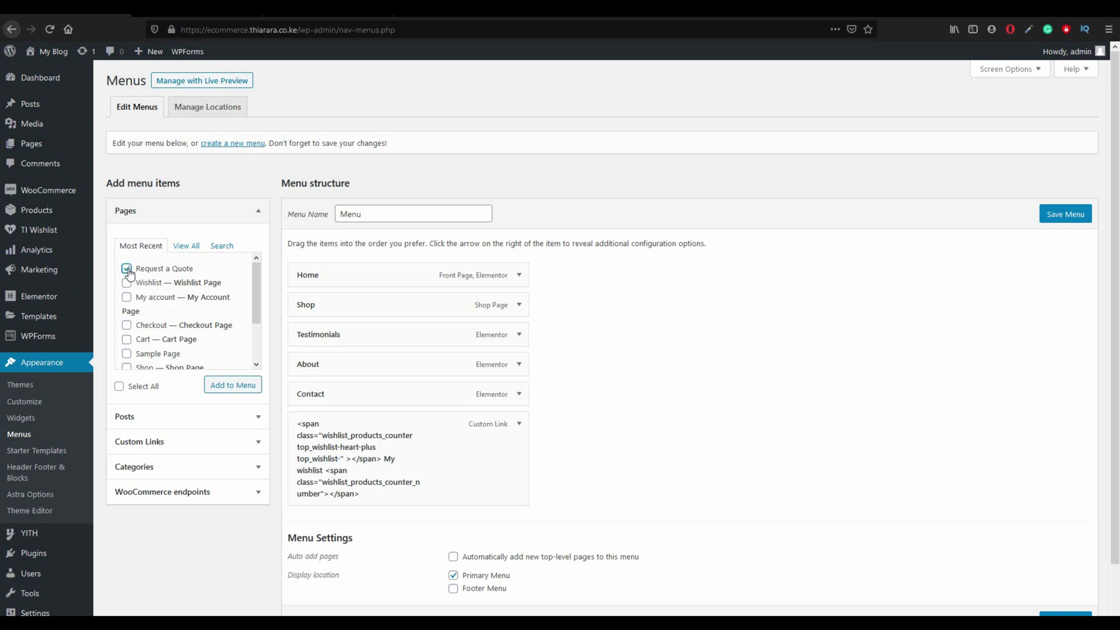
left_click(246, 392)
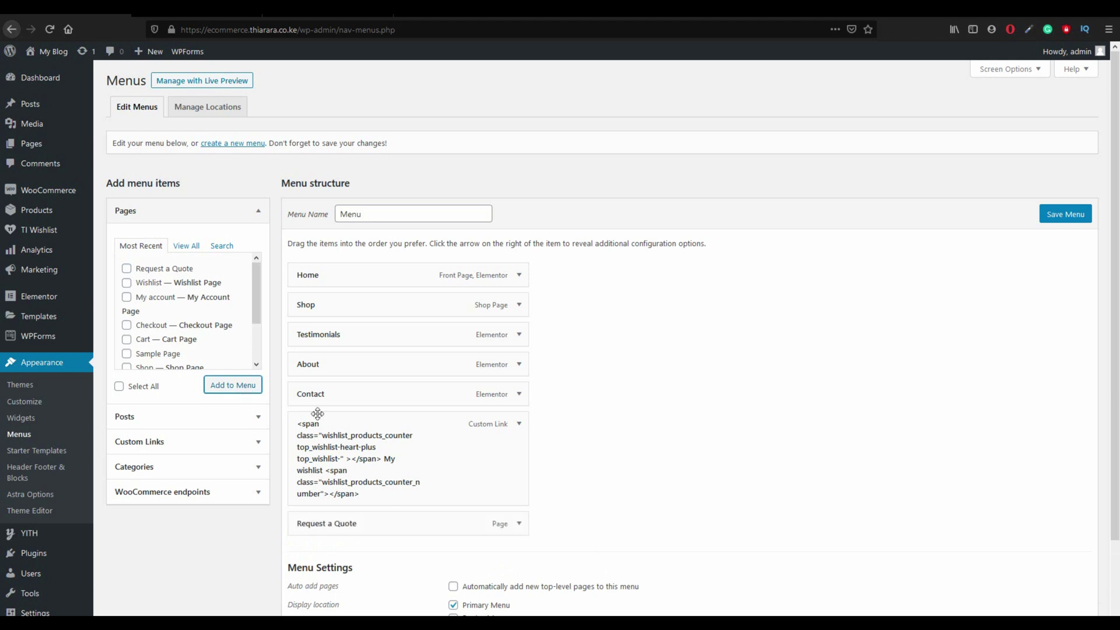
left_click_drag(406, 523, 395, 330)
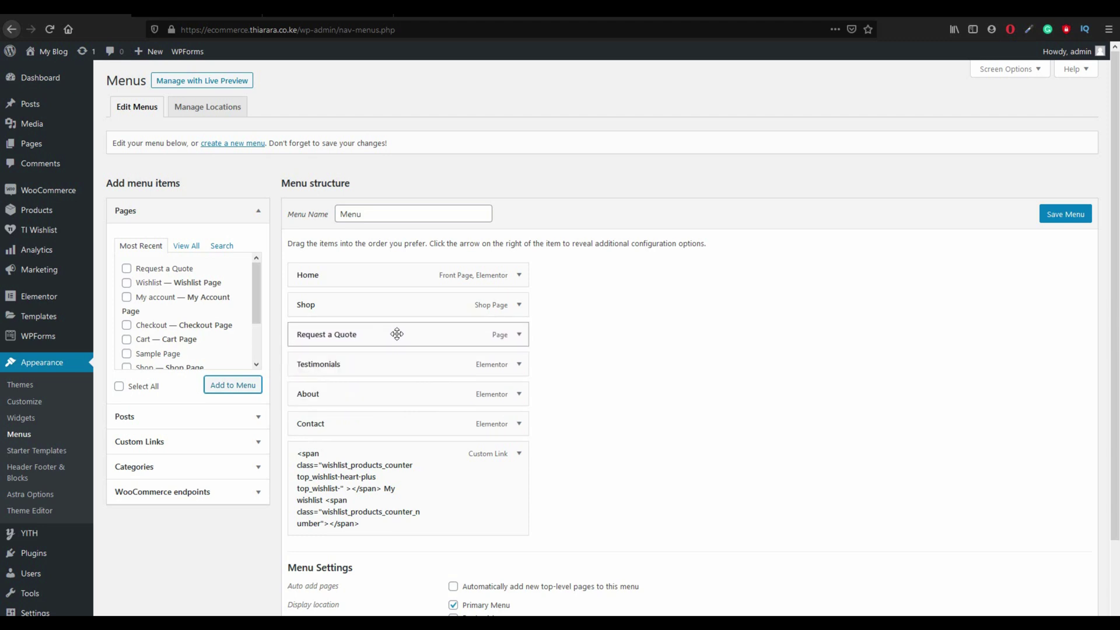
left_click(1075, 208)
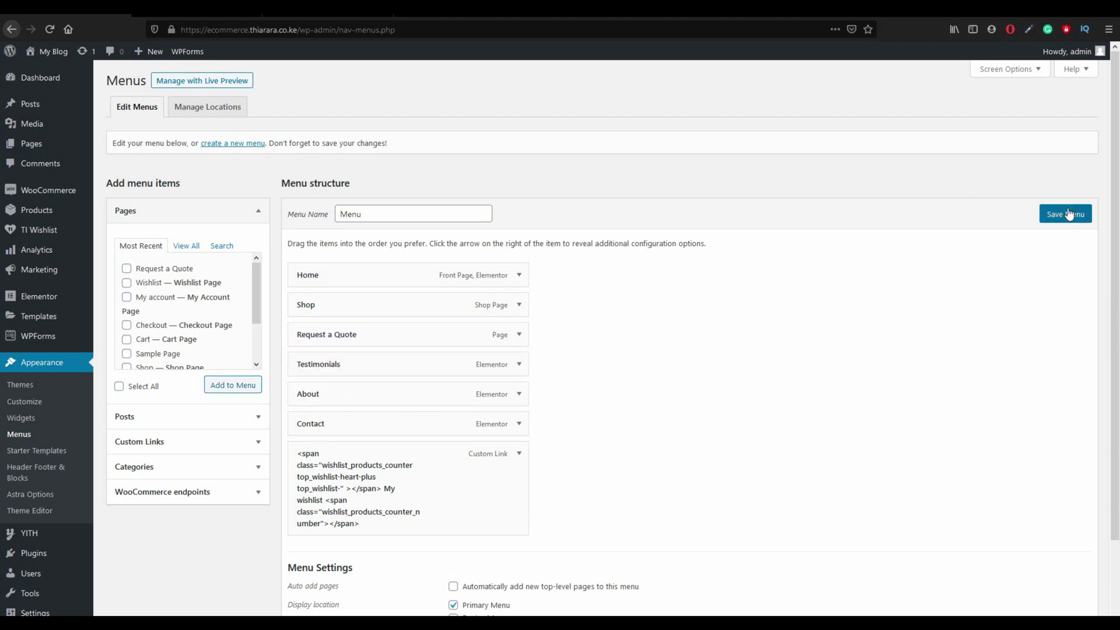
left_click(1069, 214)
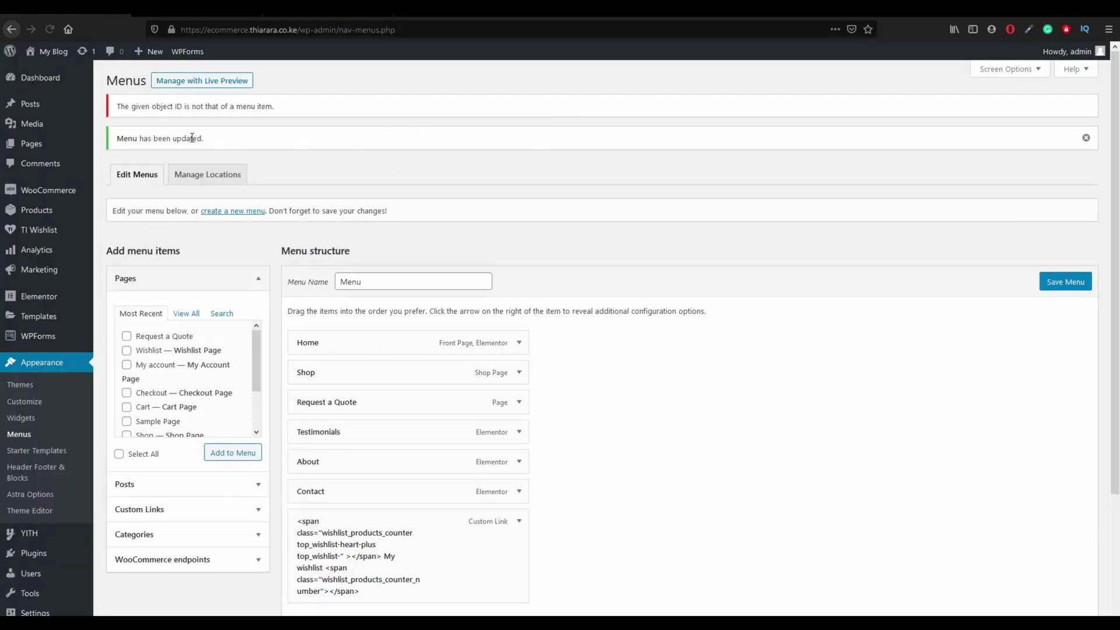
Open the storefront Request a Quote page listing green Sport shoe sizes 4 and 10 and Acme Skin Toner
left_click(350, 11)
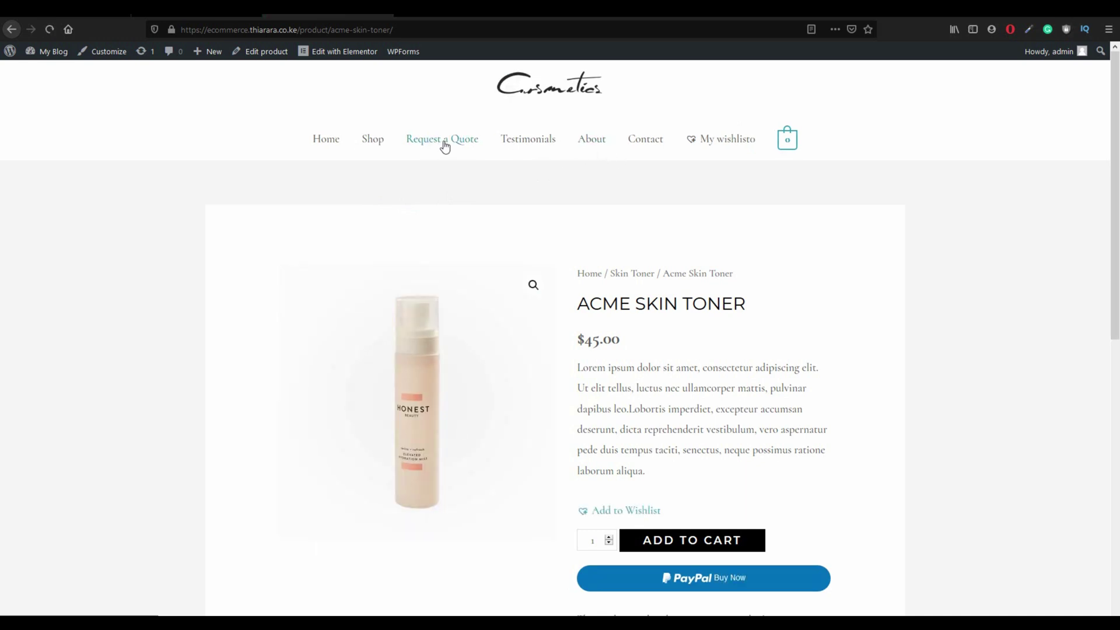
left_click(444, 146)
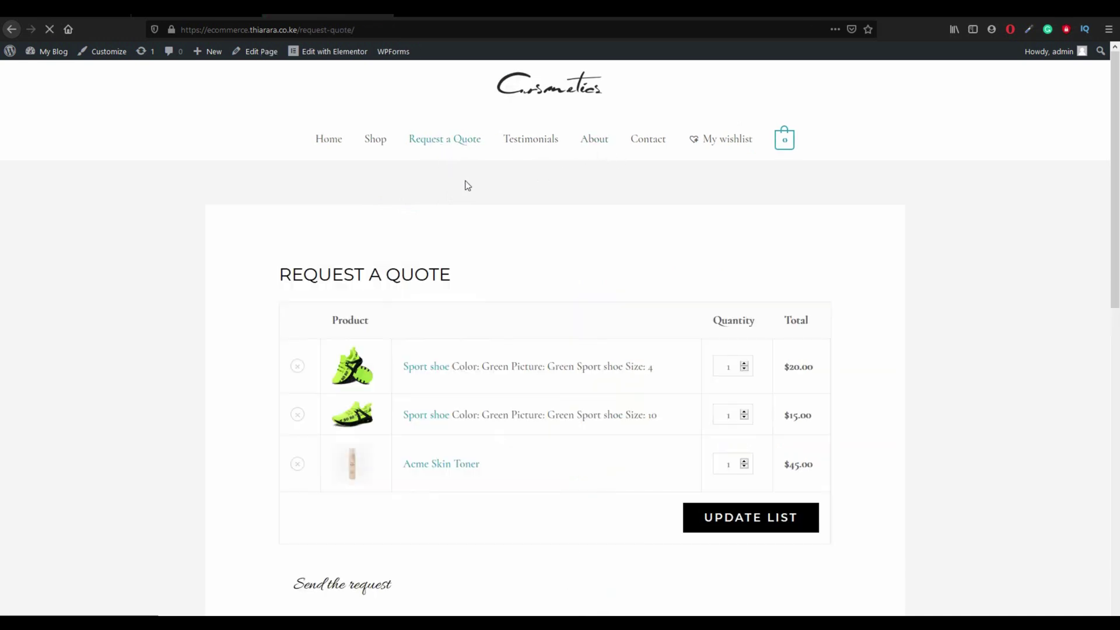
scroll(499, 342, "down", 1)
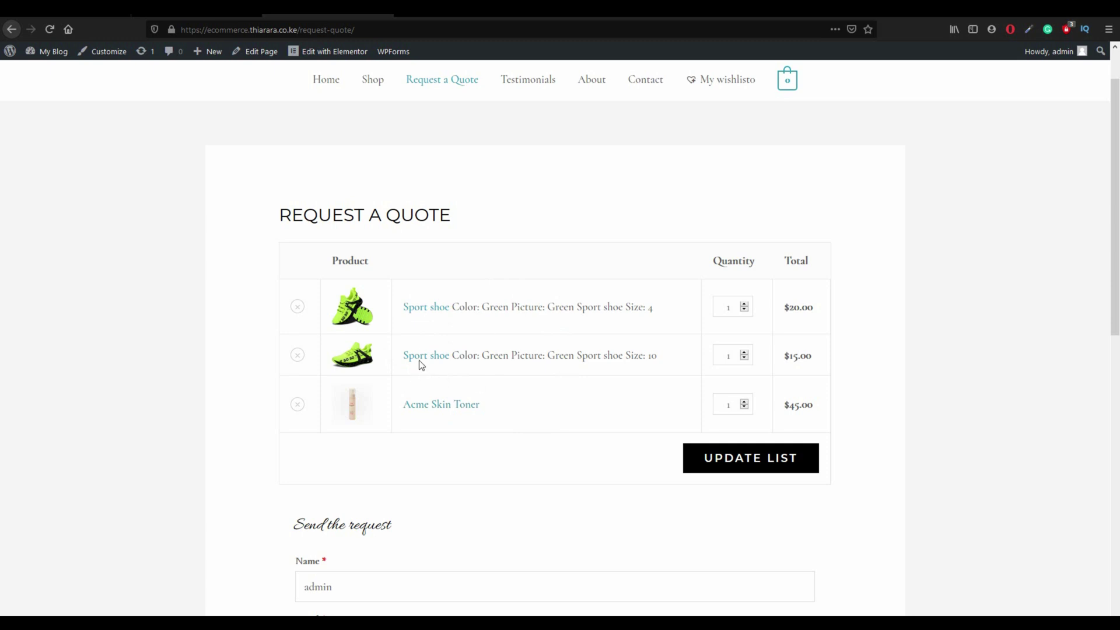
scroll(459, 335, "down", 3)
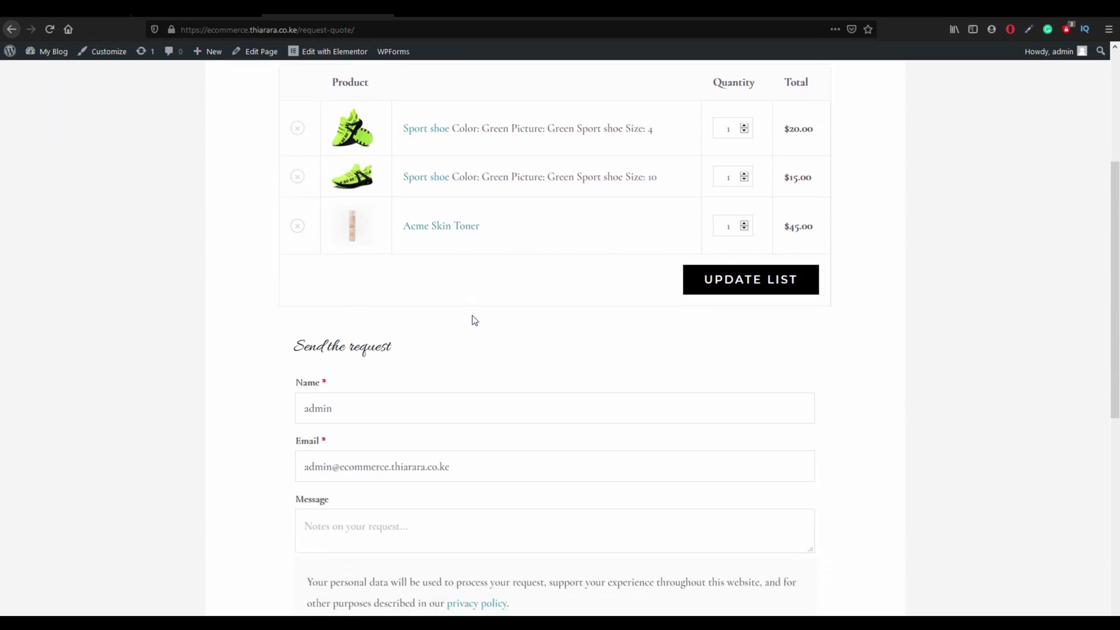
scroll(473, 318, "up", 3)
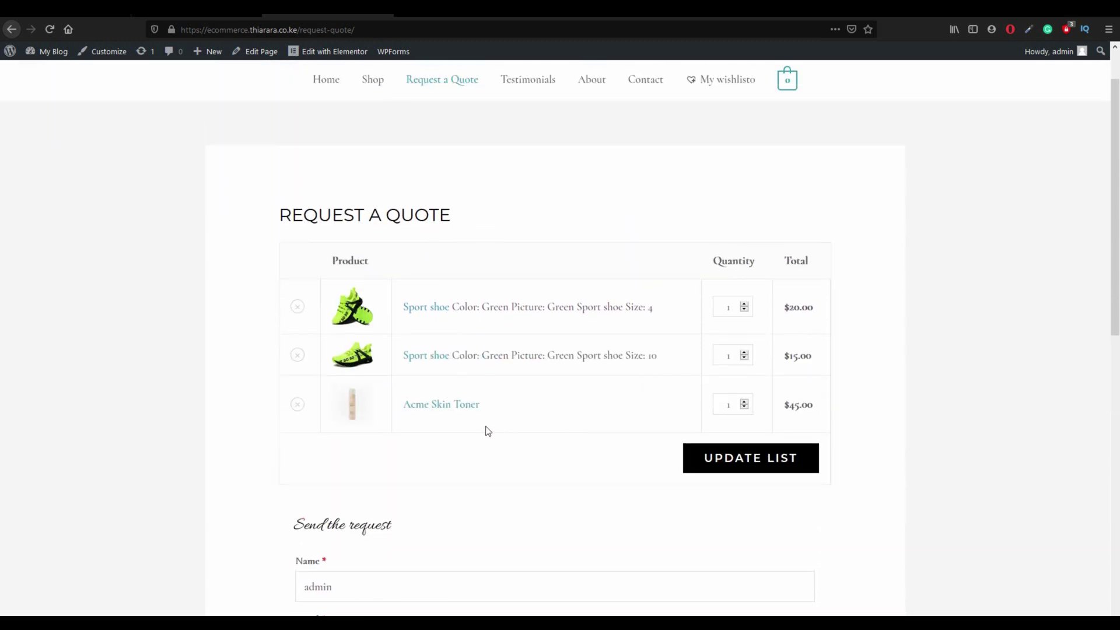
scroll(483, 418, "down", 4)
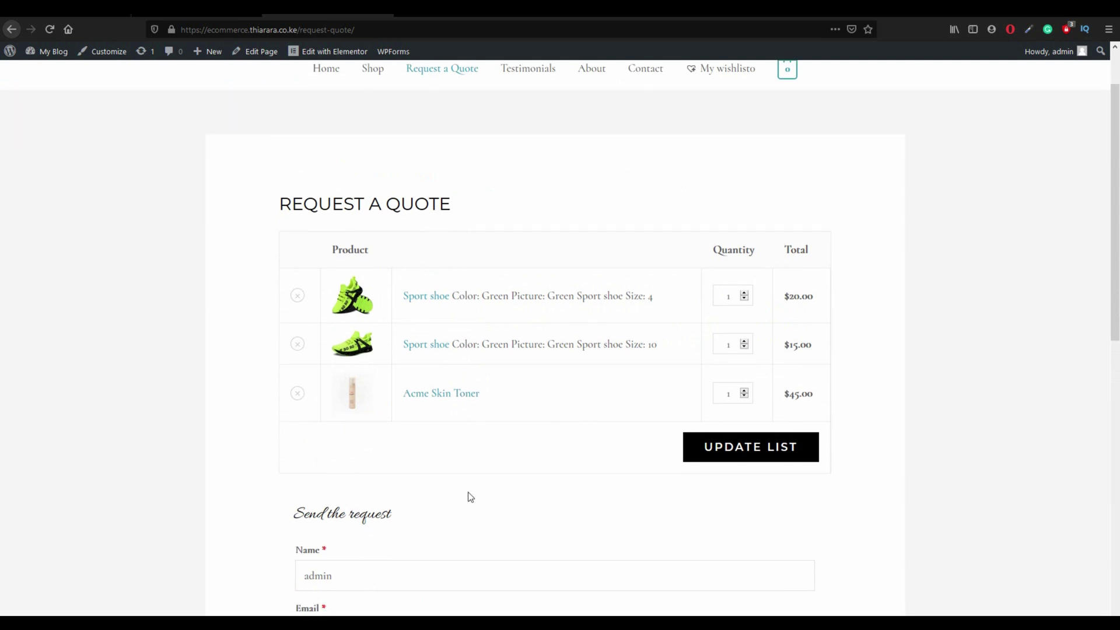
Set the Email field to the shop's contact address, add the message 'ewdsads', and send the request
left_click_drag(367, 357, 275, 358)
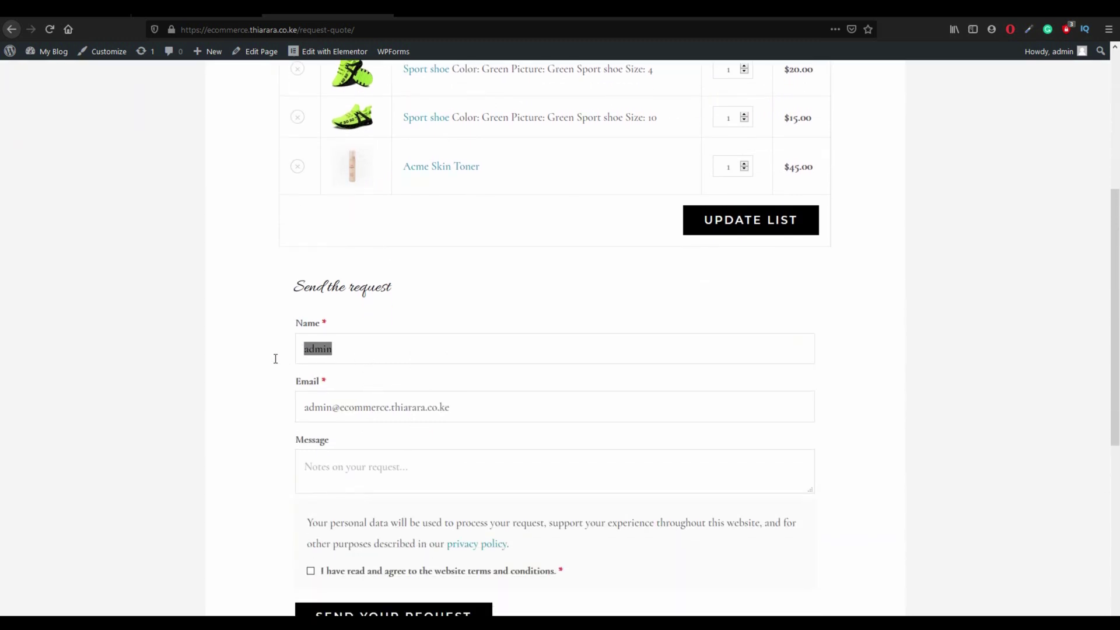
left_click_drag(480, 413, 291, 412)
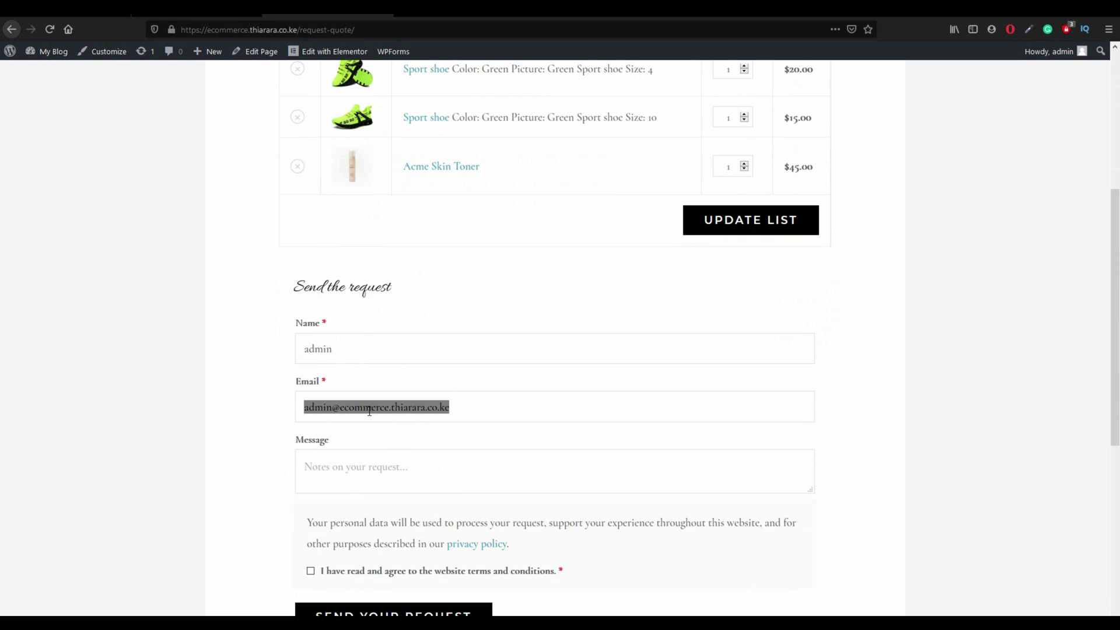
type("co")
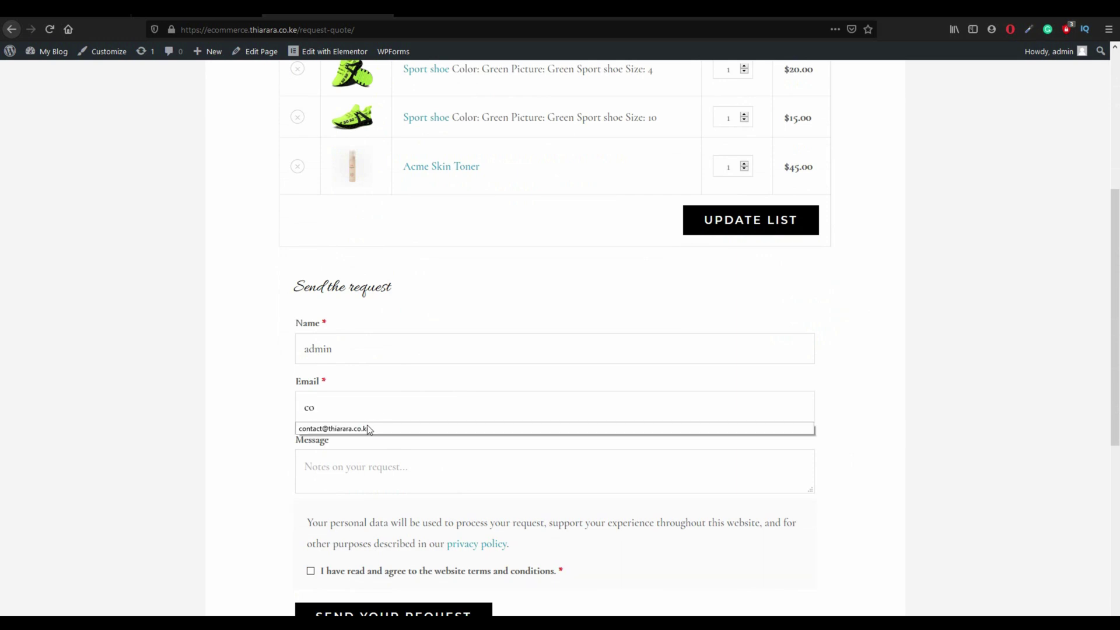
left_click(368, 428)
left_click(376, 488)
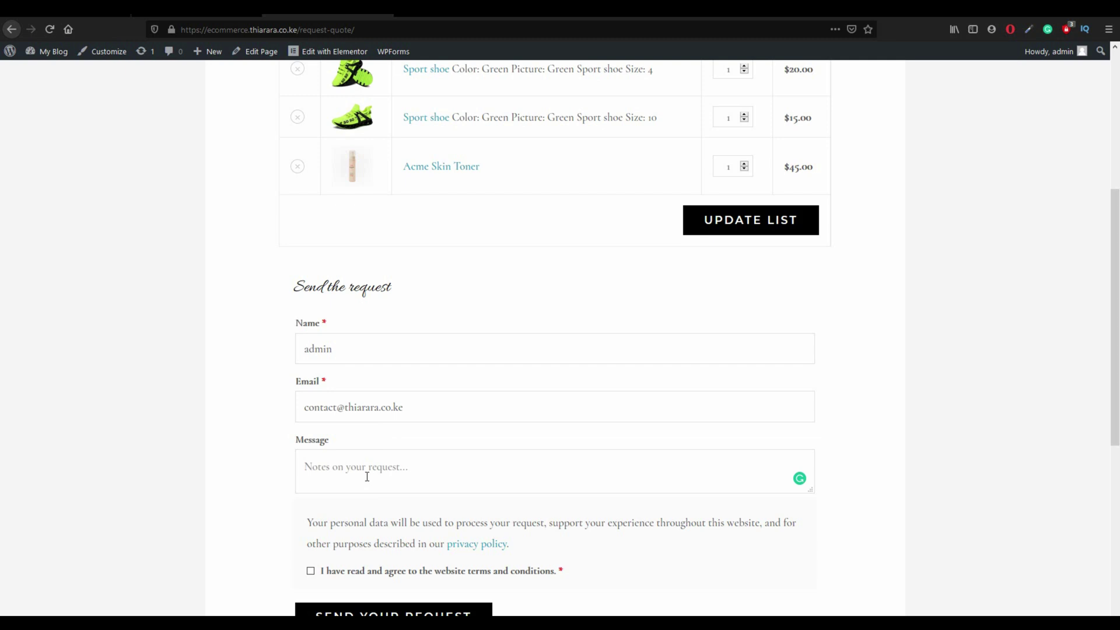
type("ewdsads")
scroll(375, 577, "down", 2)
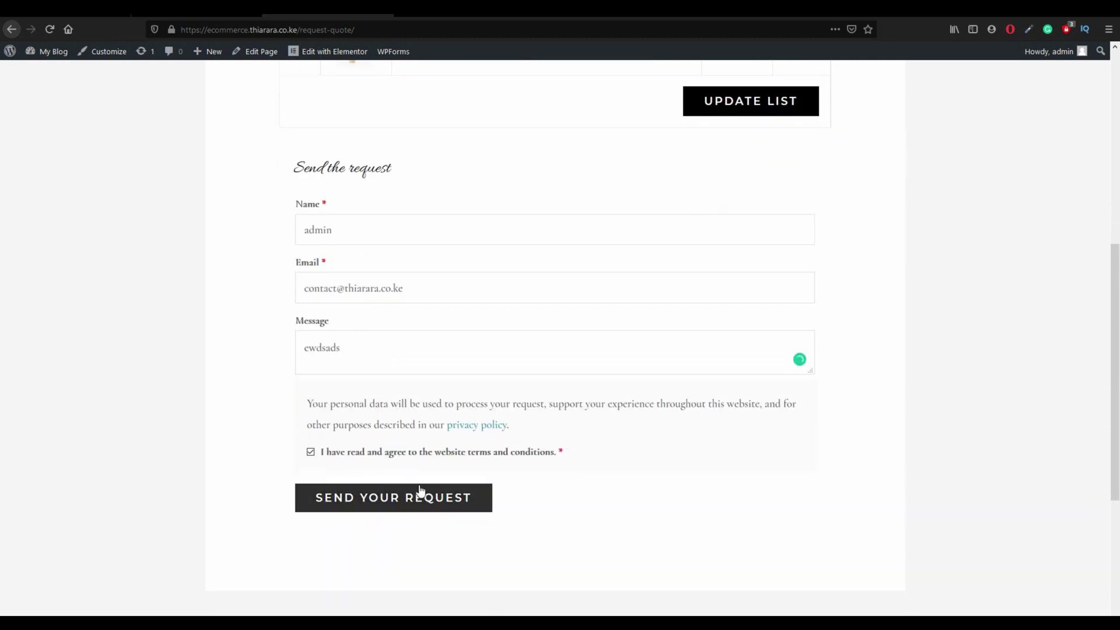
left_click(387, 501)
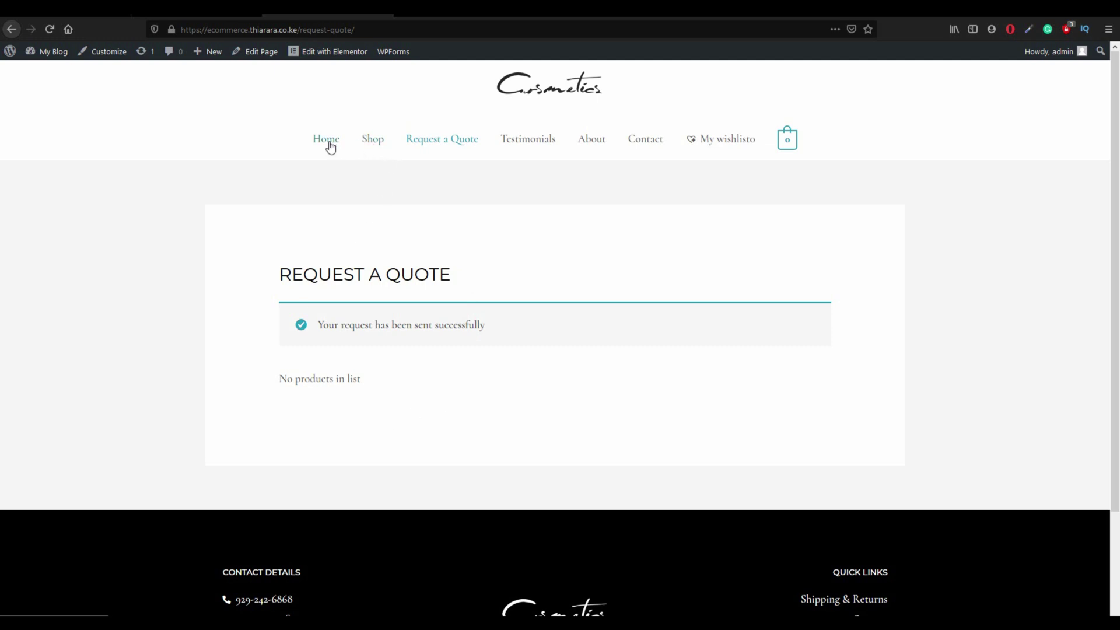
Return to the Shop page and scroll to the grid of 9 products
left_click(371, 143)
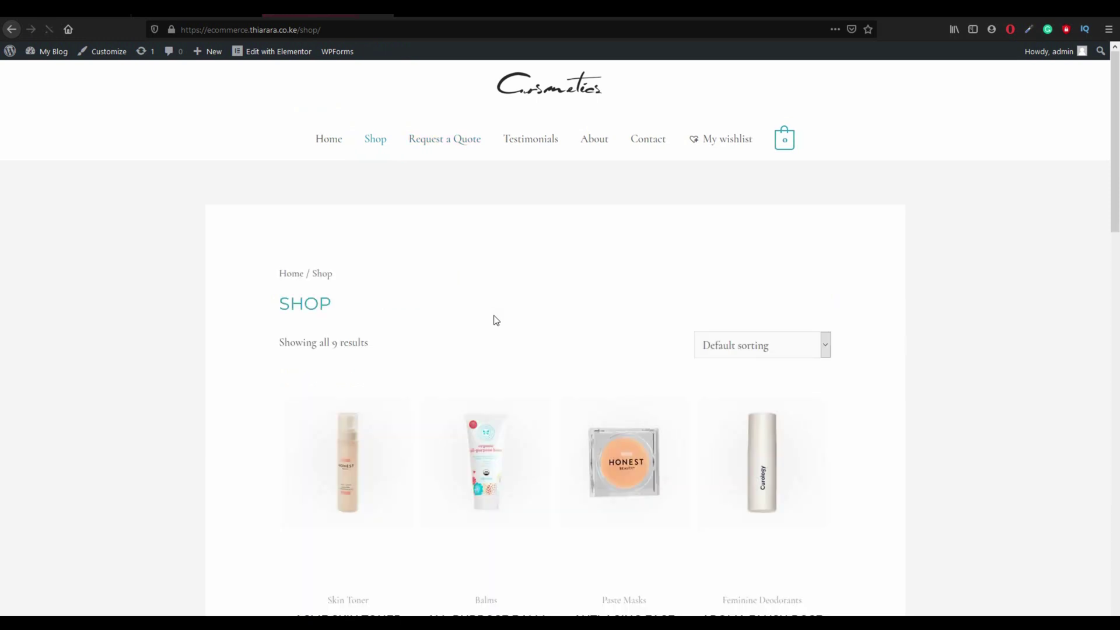
scroll(531, 353, "down", 2)
scroll(531, 352, "down", 3)
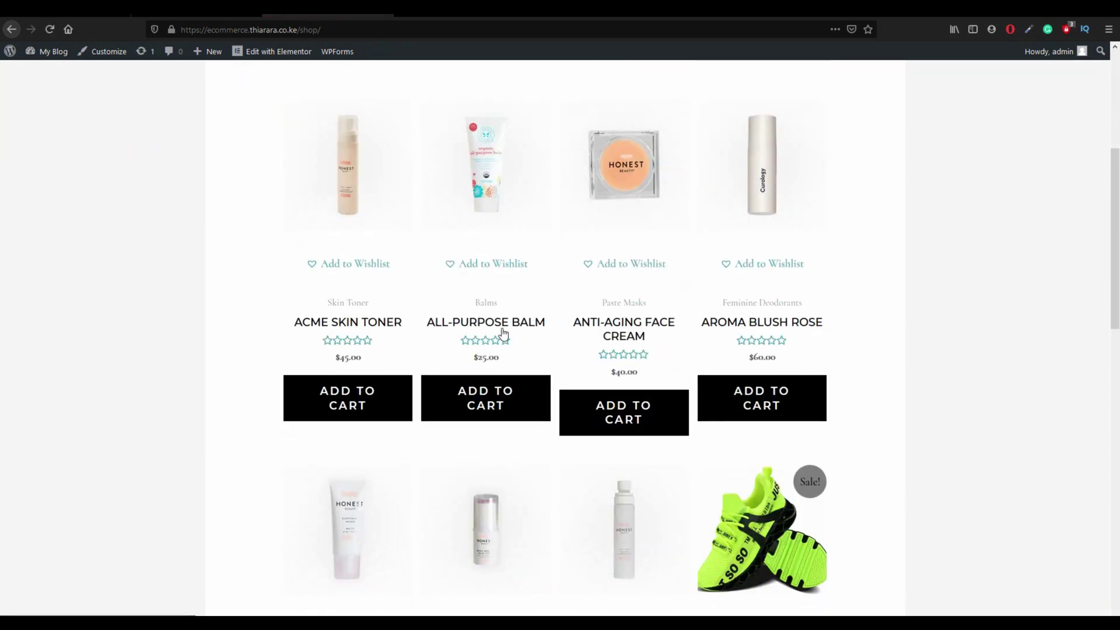